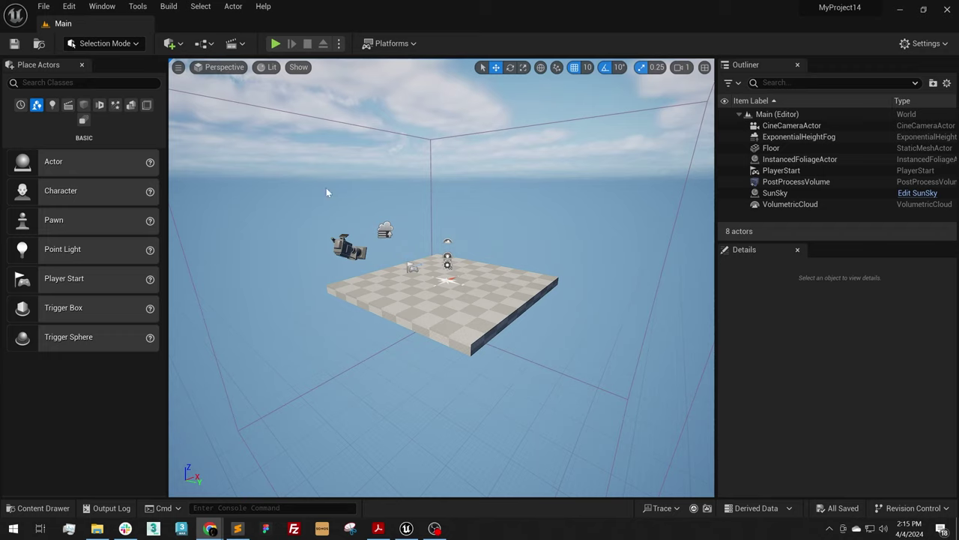
# Step: Find plugins matching "pano" and make sure Movie Render Queue Additional Render Passes is enabled, accepting its beta notice
pyautogui.click(68, 6)
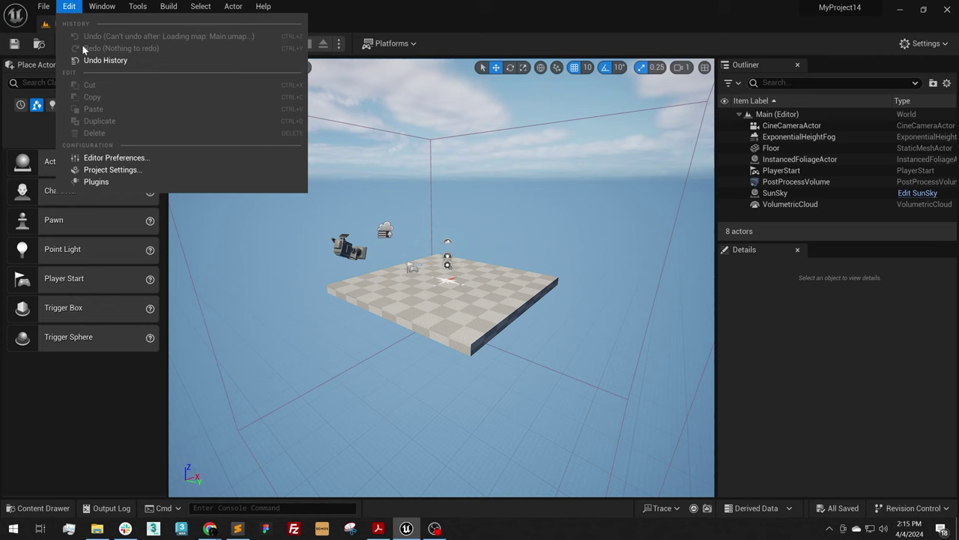
pyautogui.click(109, 182)
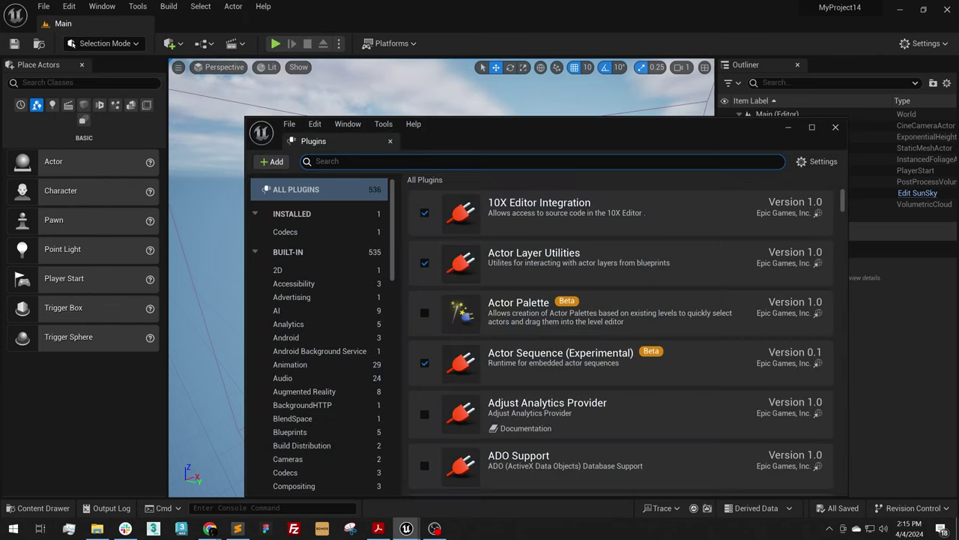
pyautogui.write('pano')
pyautogui.moveTo(515, 129); pyautogui.dragTo(496, 95)
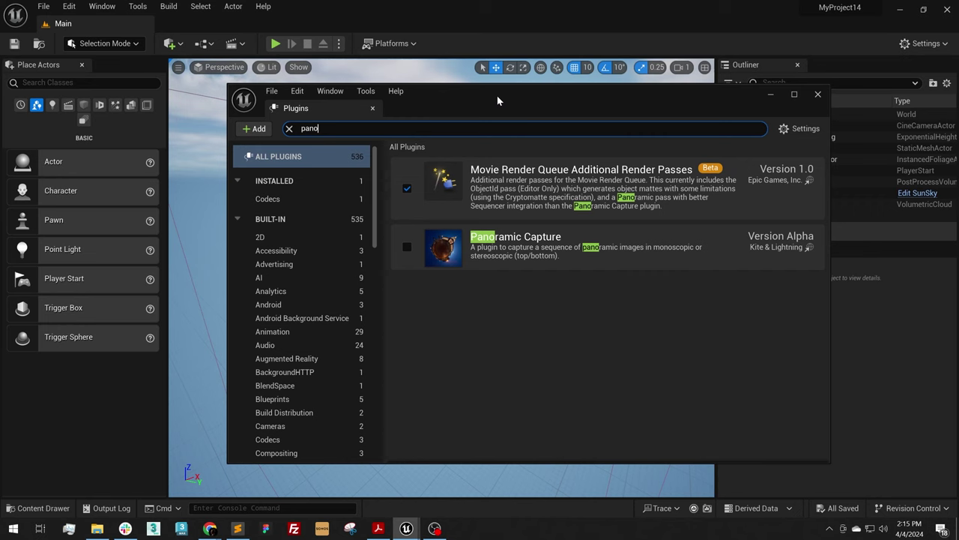
pyautogui.click(407, 188)
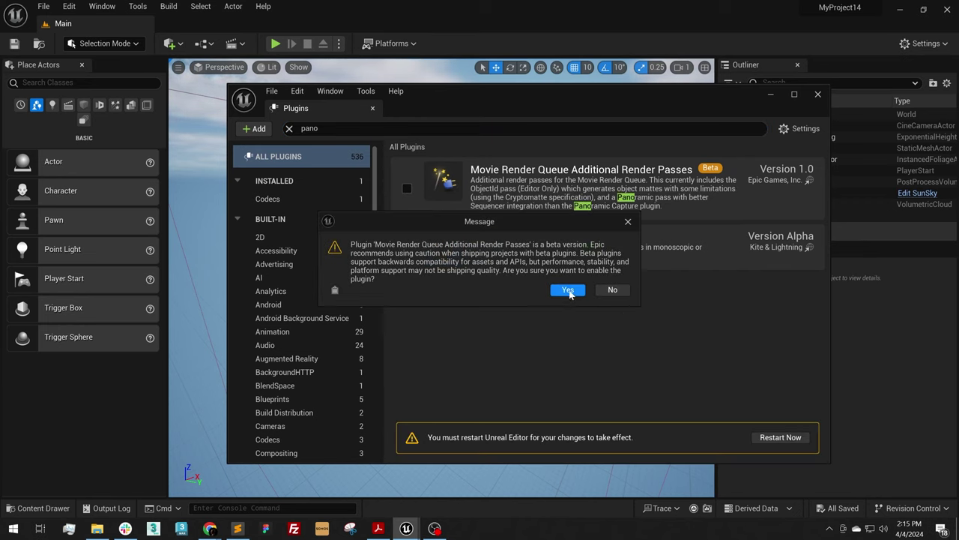
pyautogui.click(568, 290)
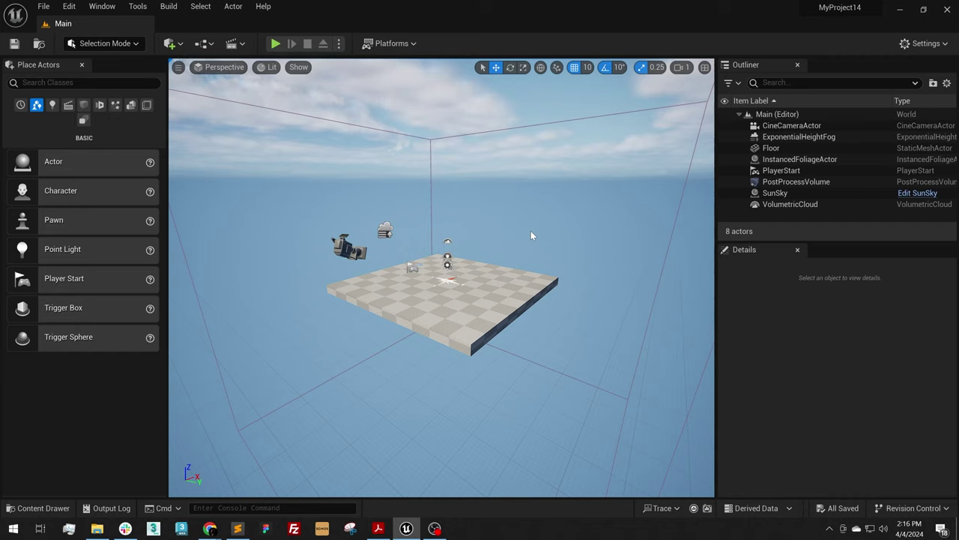
# Step: Set the PostProcessVolume's exposure metering mode to Manual
pyautogui.click(791, 184)
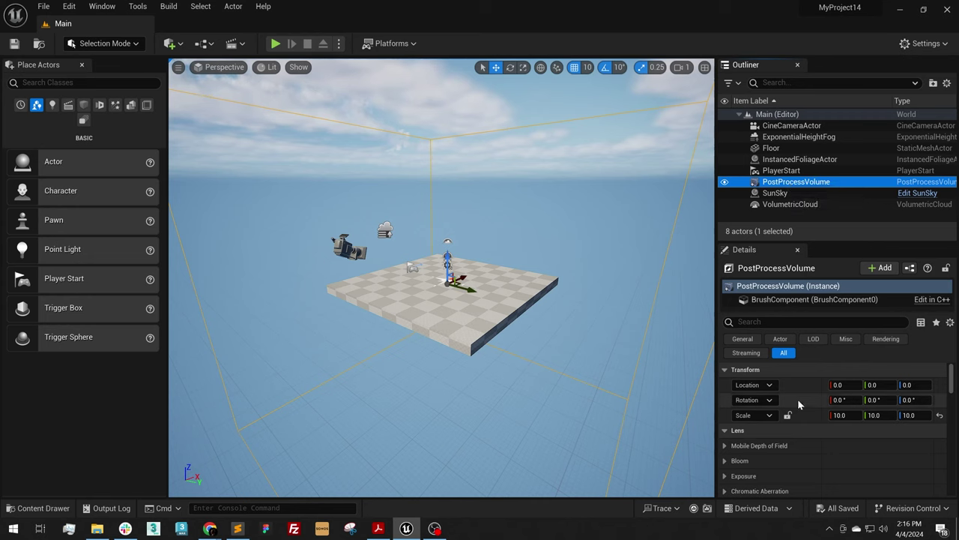
pyautogui.click(729, 475)
pyautogui.scroll(-2, 746, 469)
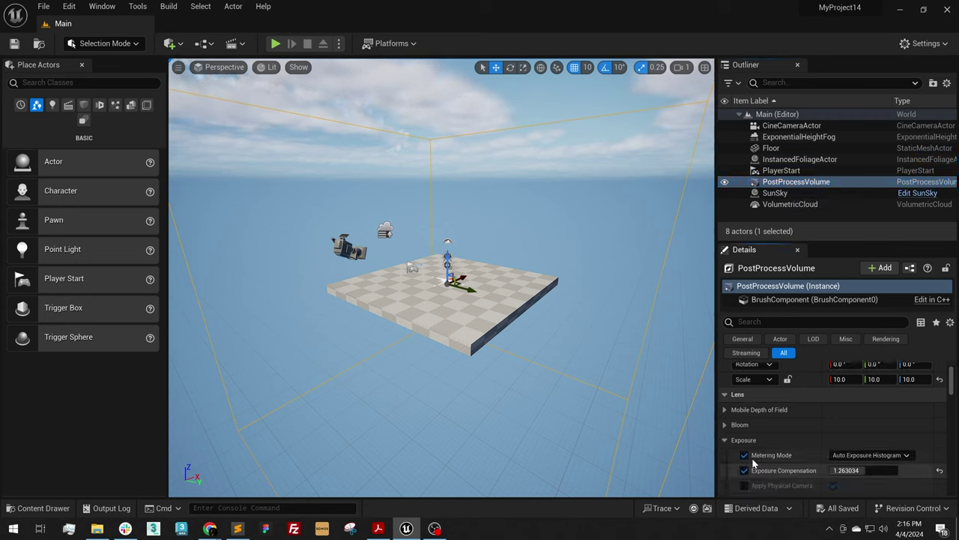
pyautogui.click(838, 458)
pyautogui.click(844, 483)
# Step: Set the PostProcessVolume's exposure compensation to -2
pyautogui.scroll(-1, 800, 458)
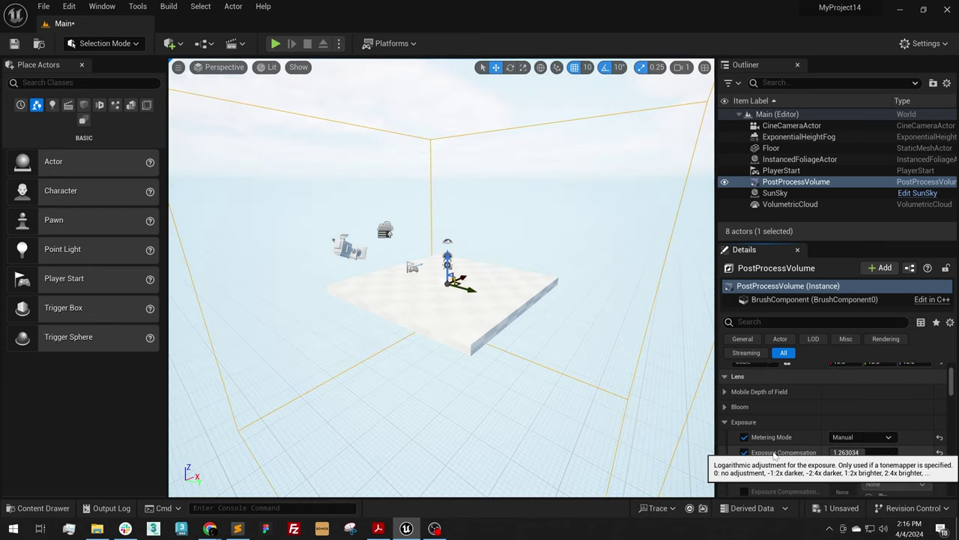
pyautogui.click(867, 452)
pyautogui.write('-2')
pyautogui.press('Return')
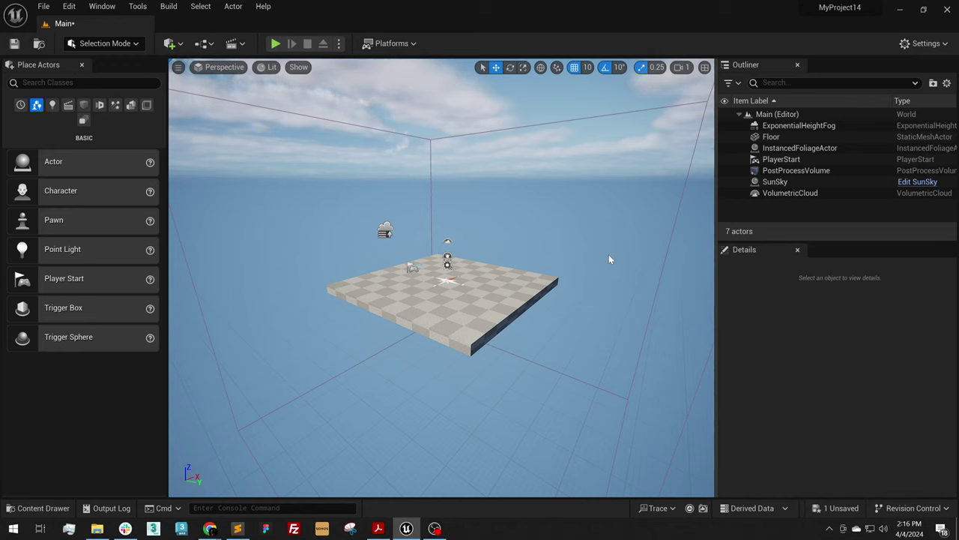
# Step: Place a Cine Camera Actor on the checkered floor in the level
pyautogui.click(69, 106)
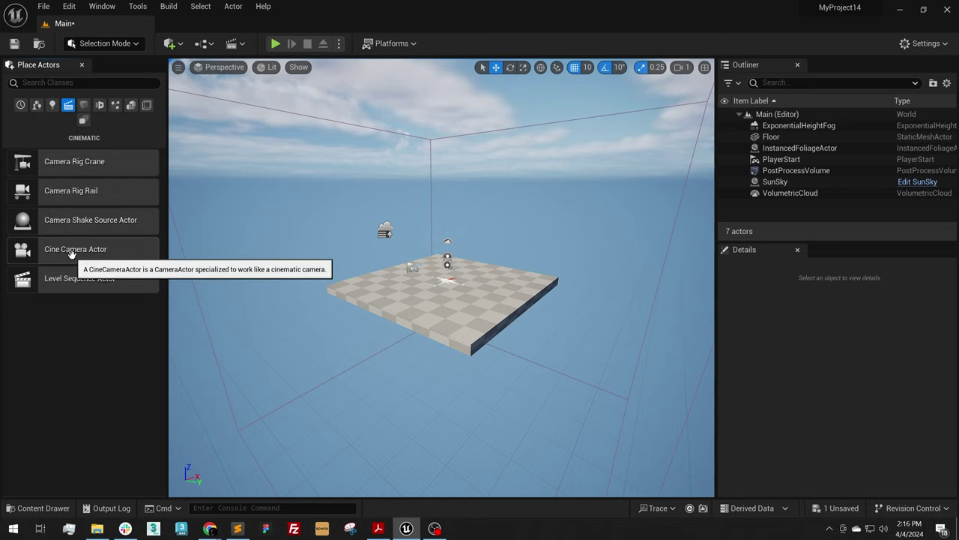
pyautogui.moveTo(70, 252); pyautogui.dragTo(466, 299)
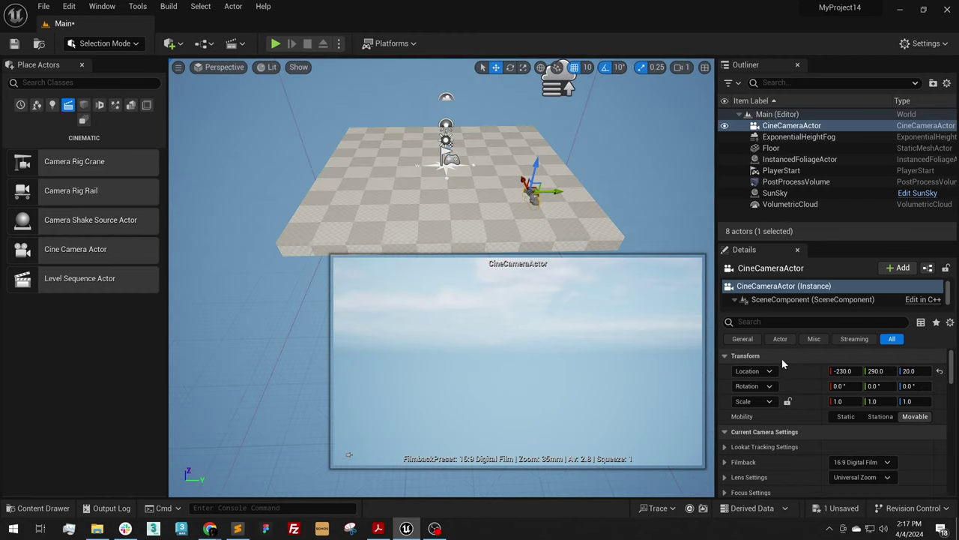
# Step: Try a 20° Z rotation on the cine camera and reset it to 0°
pyautogui.click(912, 386)
pyautogui.write('20')
pyautogui.press('Return')
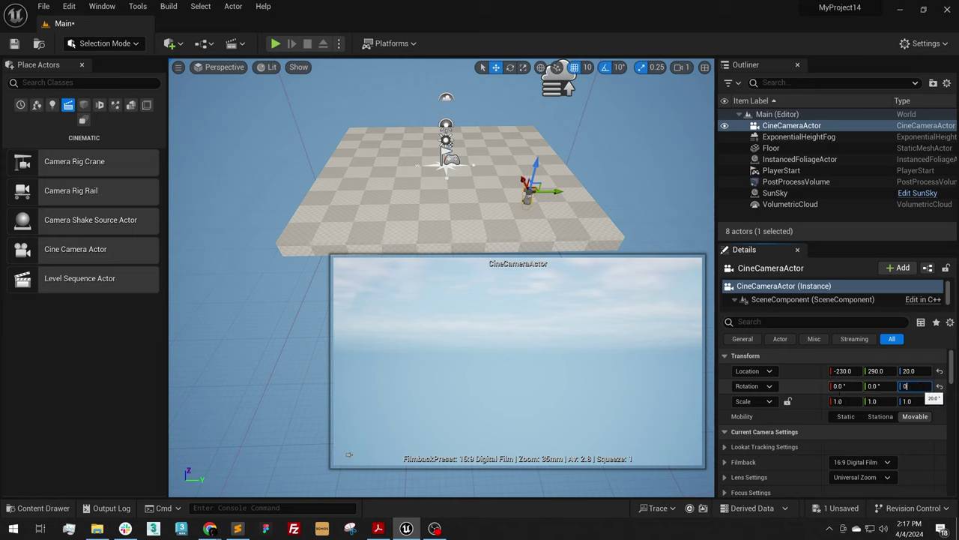
pyautogui.click(939, 385)
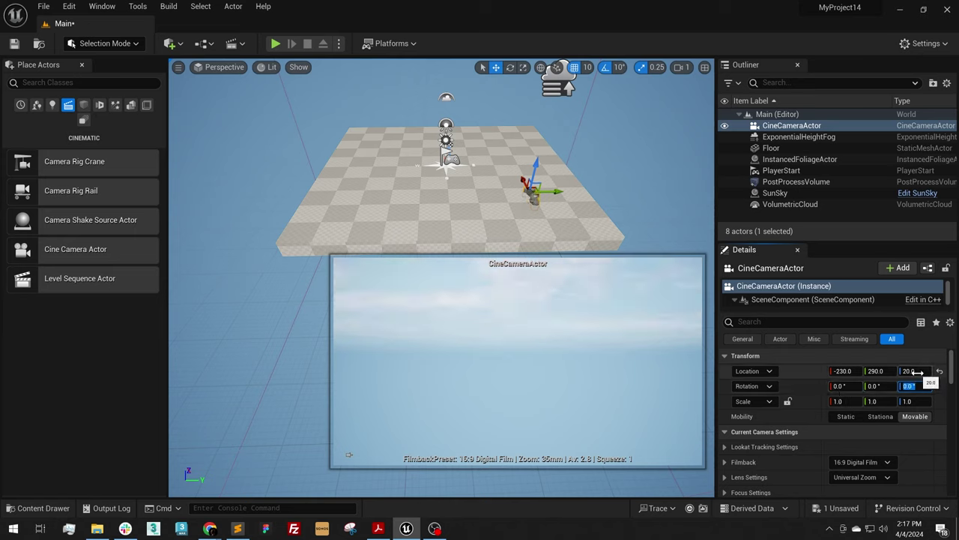
# Step: Raise the cine camera by setting its Z location to 160
pyautogui.scroll(4, 531, 184)
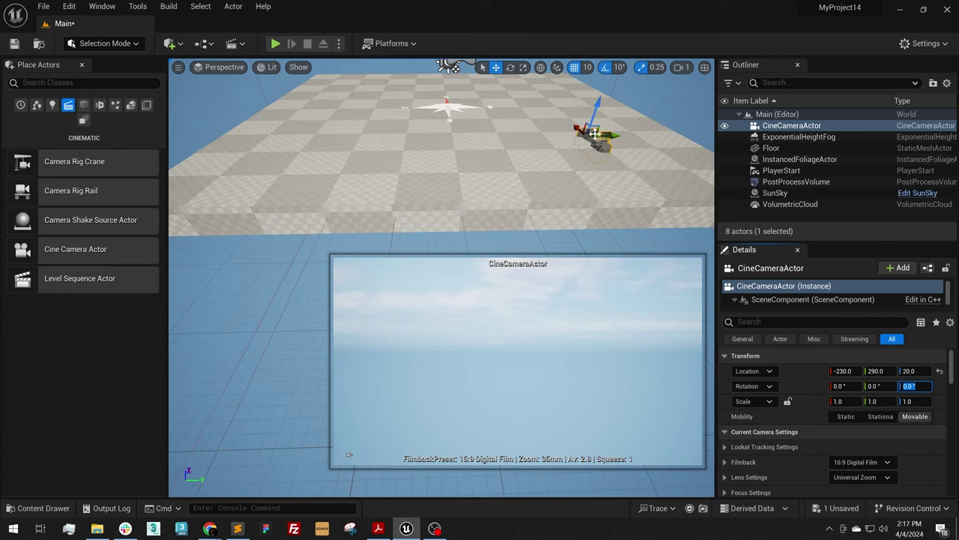
pyautogui.click(910, 371)
pyautogui.write('160')
pyautogui.press('Return')
pyautogui.scroll(-3, 442, 164)
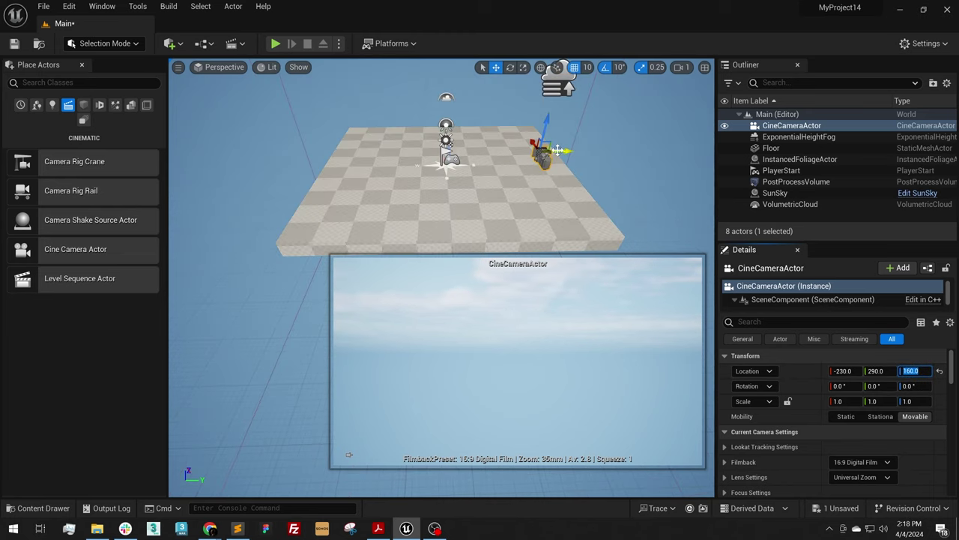
# Step: Override the metering mode in the cine camera's post-process lens exposure settings and set it to Manual
pyautogui.click(765, 432)
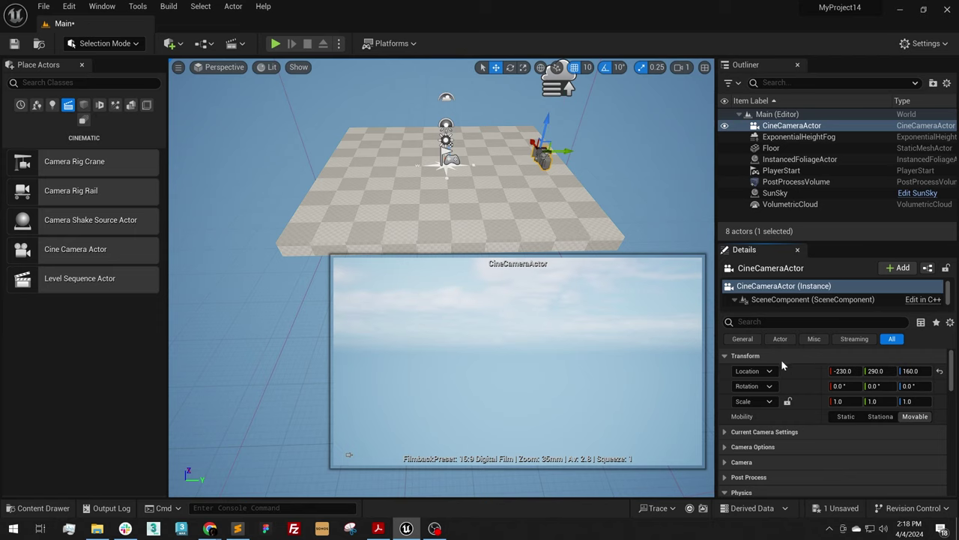
pyautogui.click(747, 477)
pyautogui.scroll(-2, 753, 449)
pyautogui.click(740, 457)
pyautogui.scroll(-3, 745, 442)
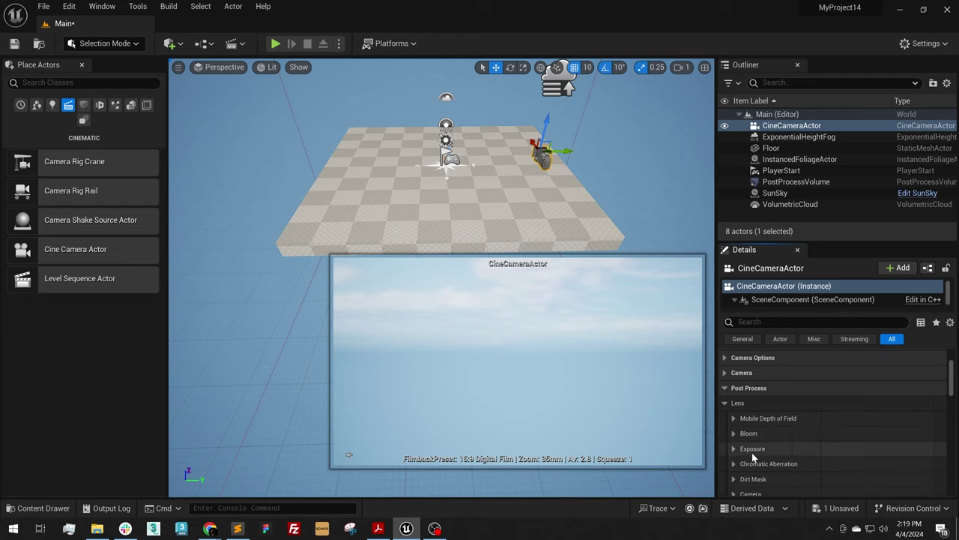
pyautogui.click(752, 449)
pyautogui.scroll(-2, 764, 428)
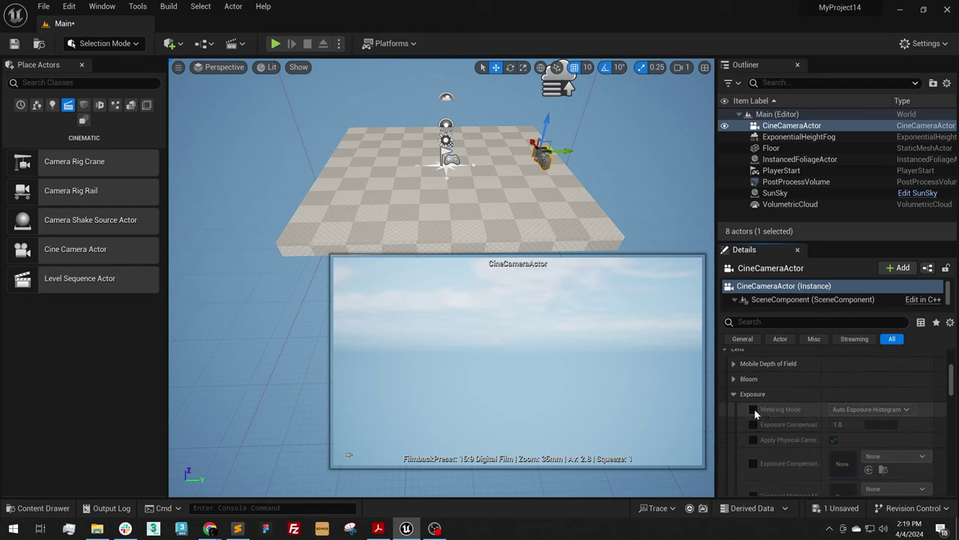
pyautogui.click(754, 409)
pyautogui.click(909, 409)
pyautogui.click(855, 440)
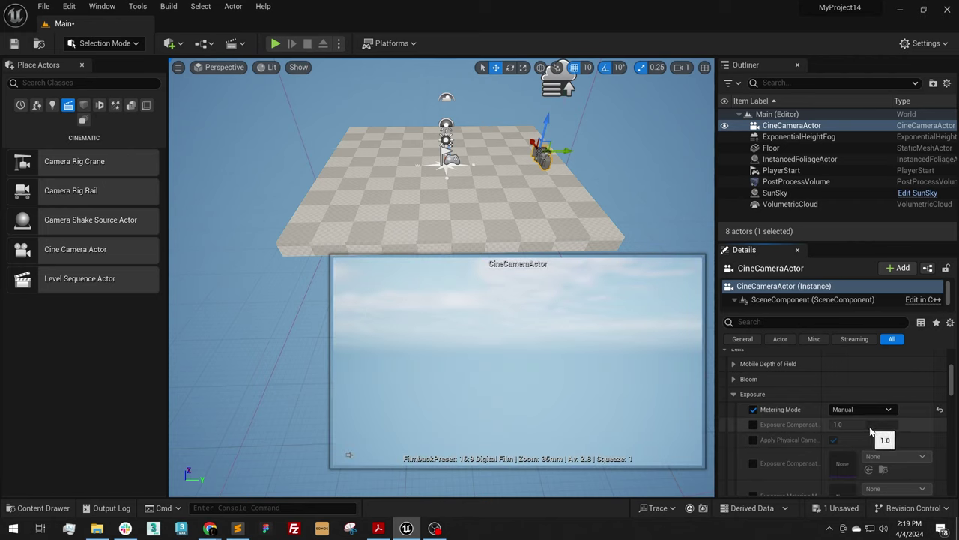
# Step: Enable the cine camera's exposure compensation override, lower its value to correct the overexposed preview, and collapse the exposure settings
pyautogui.click(754, 424)
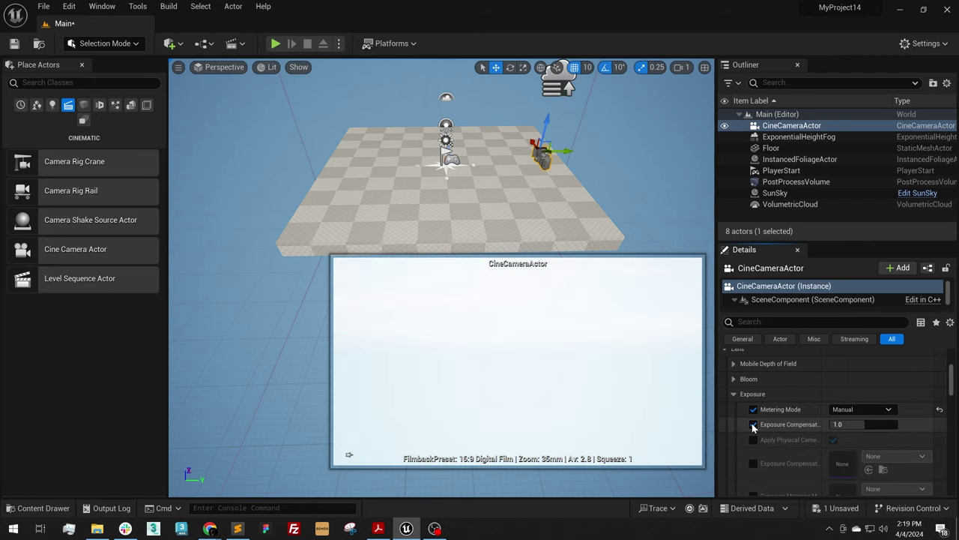
pyautogui.click(848, 424)
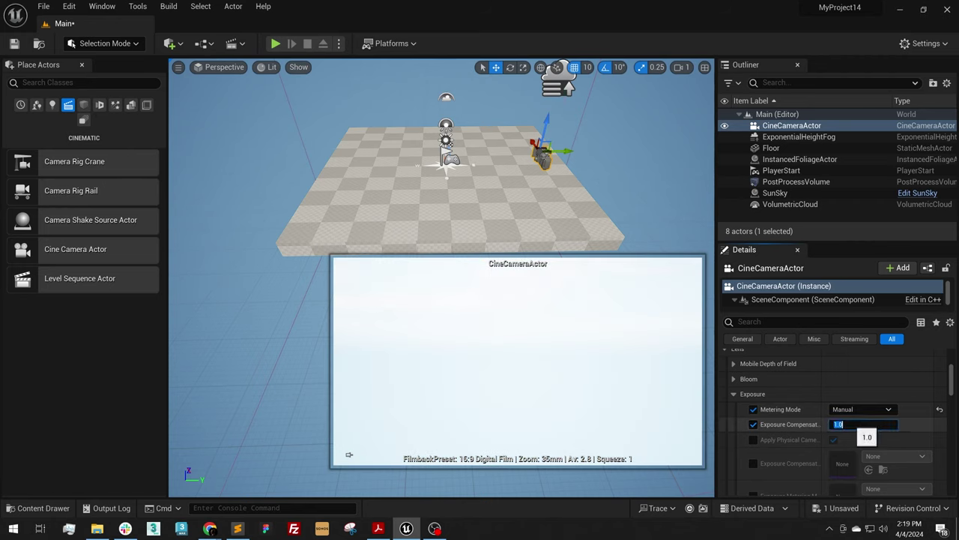
pyautogui.click(747, 395)
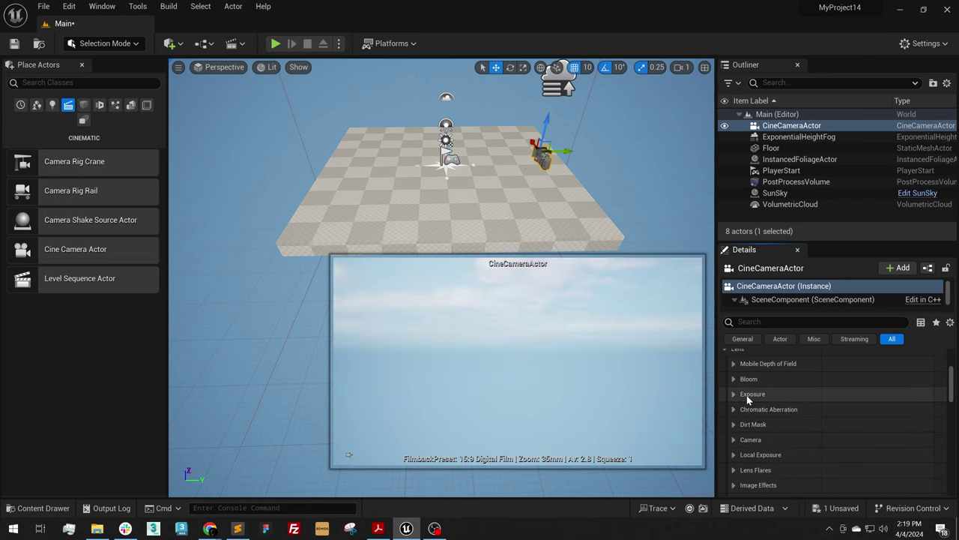
# Step: Duplicate the cine camera and move the copy along the Y axis to the opposite side of the floor
pyautogui.click(630, 217)
pyautogui.click(546, 158)
pyautogui.click(545, 157)
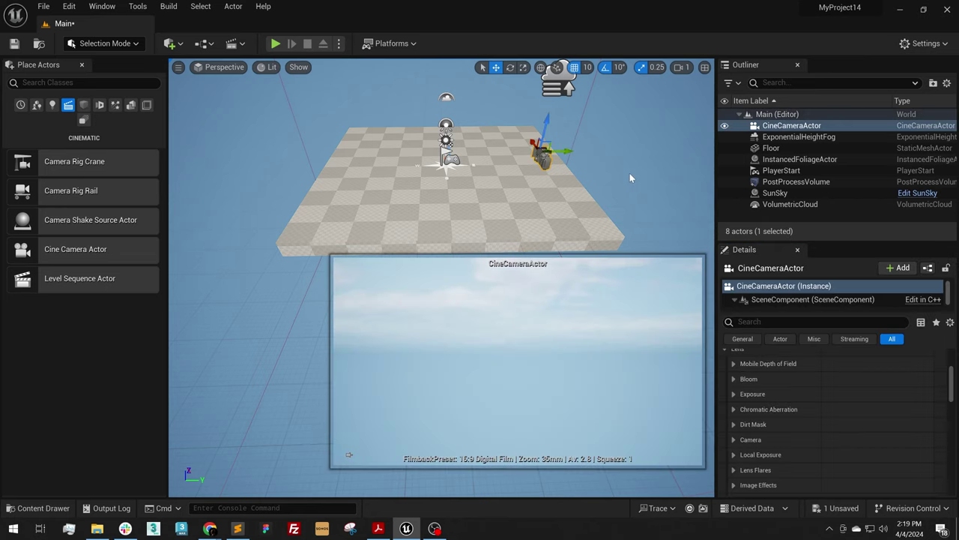
pyautogui.moveTo(583, 170)
pyautogui.mouseDown(button='right')
pyautogui.moveTo(600, 162)
pyautogui.moveTo(583, 170)
pyautogui.mouseUp(button='right')
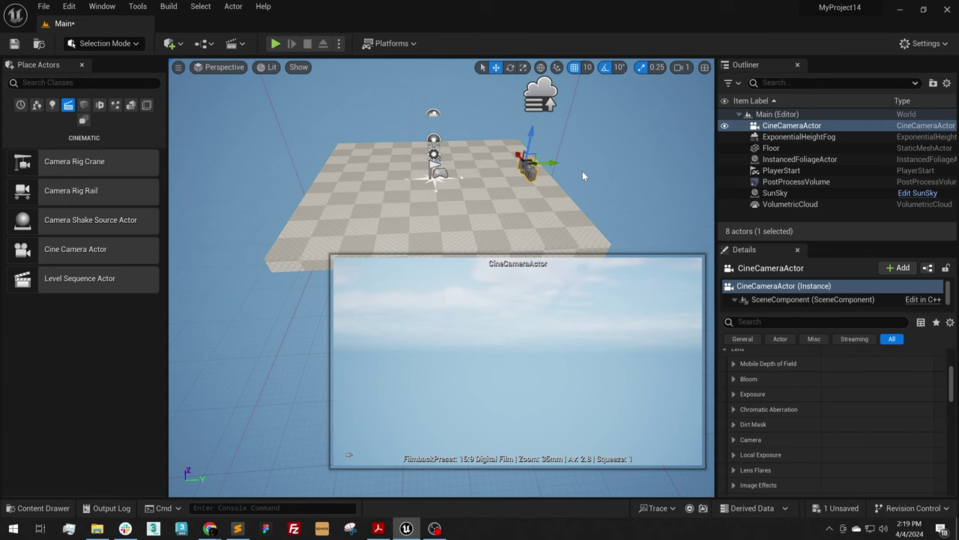
pyautogui.keyDown('alt'); pyautogui.moveTo(547, 162); pyautogui.dragTo(353, 143); pyautogui.keyUp('alt')
# Step: Duplicate the second camera and move the third one along the X axis to the adjacent corner area
pyautogui.moveTo(485, 124); pyautogui.dragTo(443, 150, button='right')
pyautogui.scroll(-8, 410, 163)
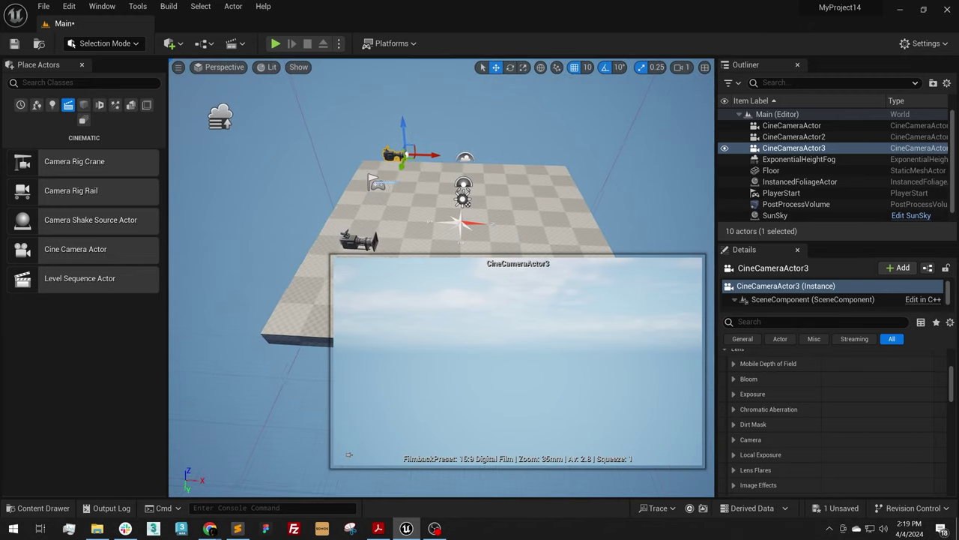
pyautogui.moveTo(428, 156); pyautogui.dragTo(562, 158)
# Step: Duplicate the third camera, move the copy along the Y axis to complete a four-camera rectangle, and clear the selection
pyautogui.keyDown('alt'); pyautogui.moveTo(483, 191); pyautogui.dragTo(588, 234); pyautogui.keyUp('alt')
pyautogui.hotkey('ctrl', 'd')
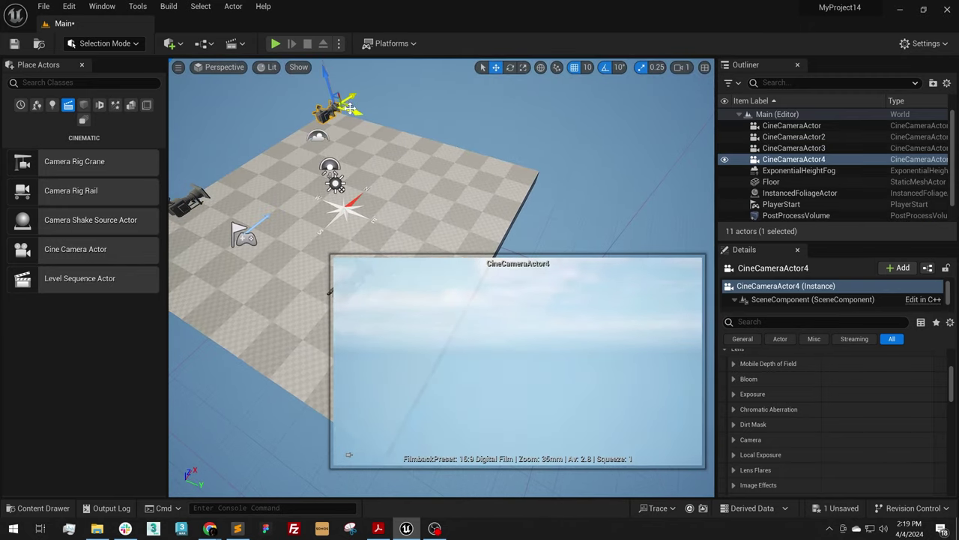
pyautogui.moveTo(341, 103); pyautogui.dragTo(465, 137)
pyautogui.press('Escape')
pyautogui.keyDown('alt'); pyautogui.moveTo(464, 225); pyautogui.dragTo(315, 236); pyautogui.keyUp('alt')
pyautogui.moveTo(543, 185); pyautogui.dragTo(599, 143, button='right')
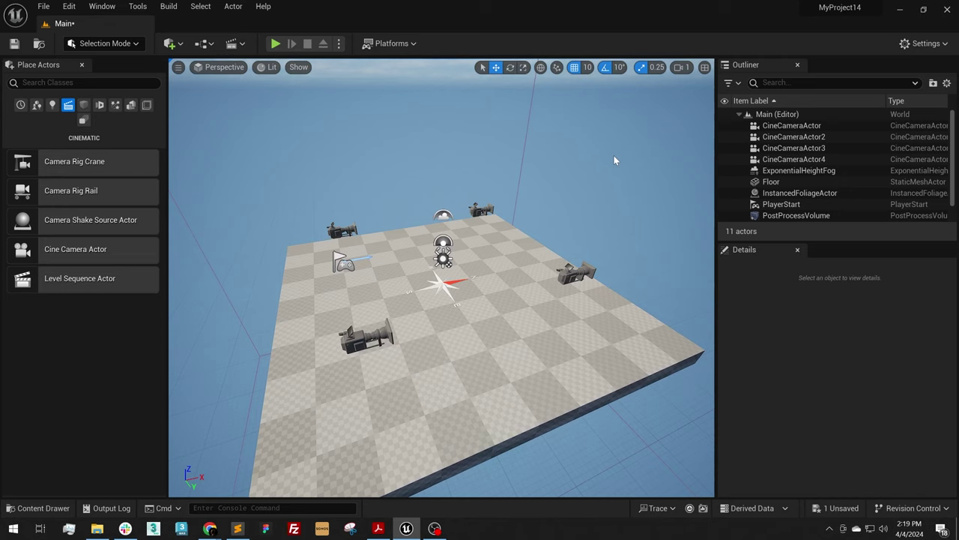
# Step: Add a level sequence to the level and save it as NewLevelSequence in the Content folder
pyautogui.click(241, 44)
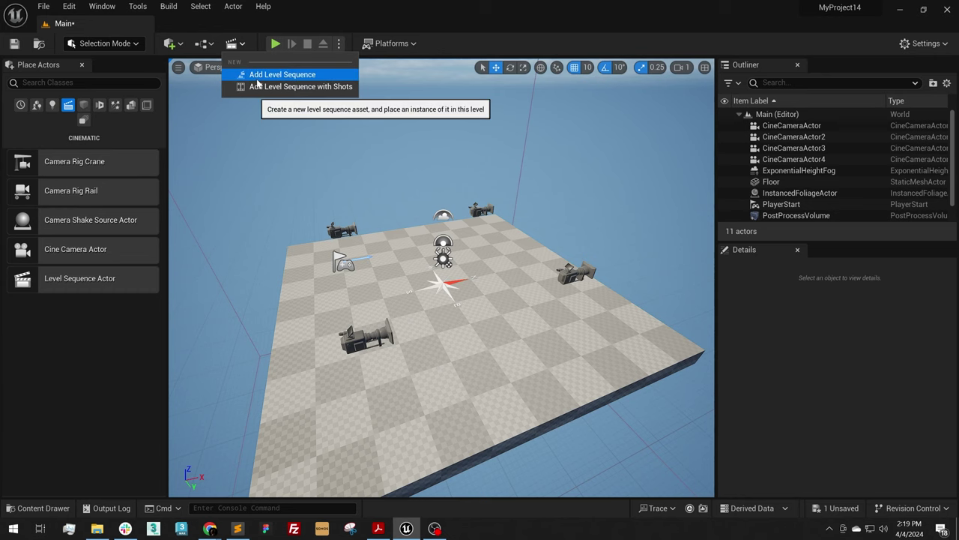
pyautogui.click(259, 74)
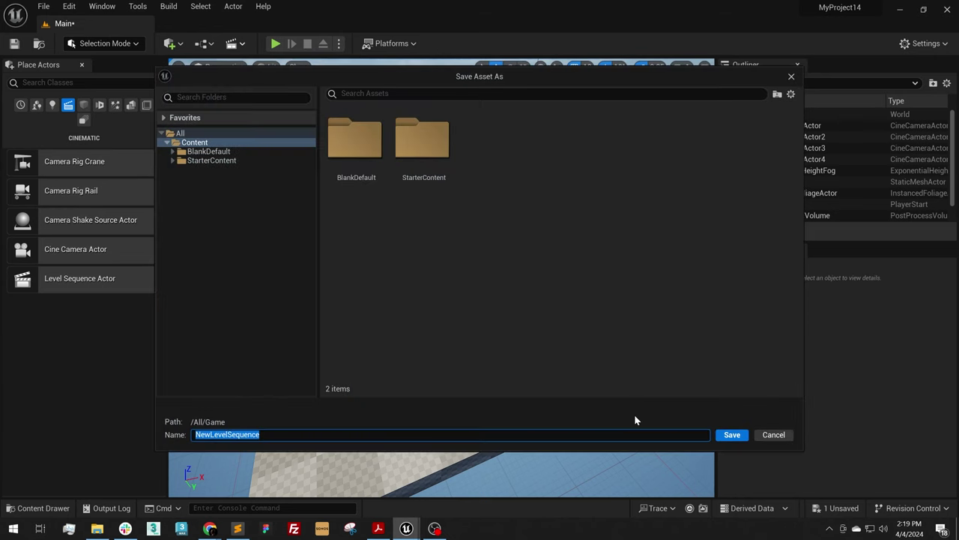
pyautogui.click(732, 436)
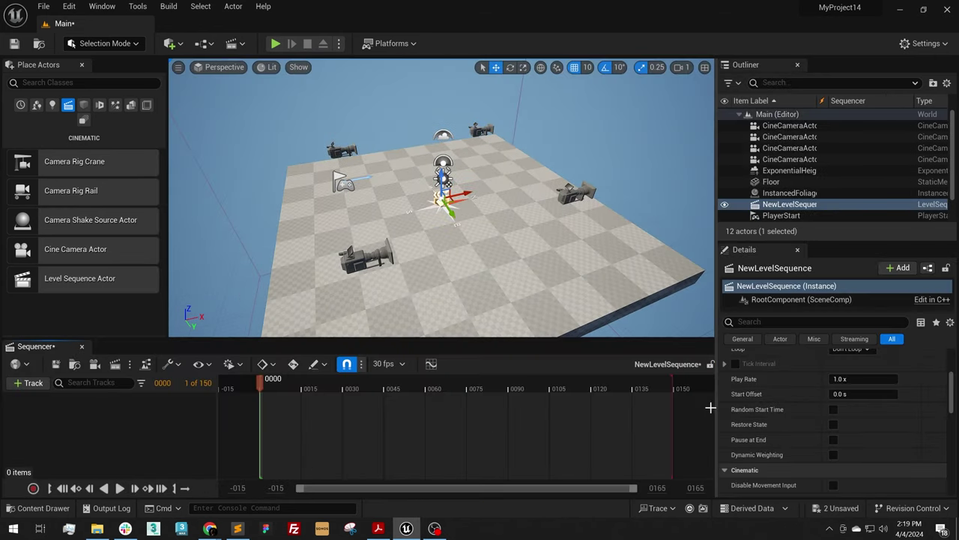
# Step: Add all four cine camera actors to the level sequence as tracks
pyautogui.click(782, 125)
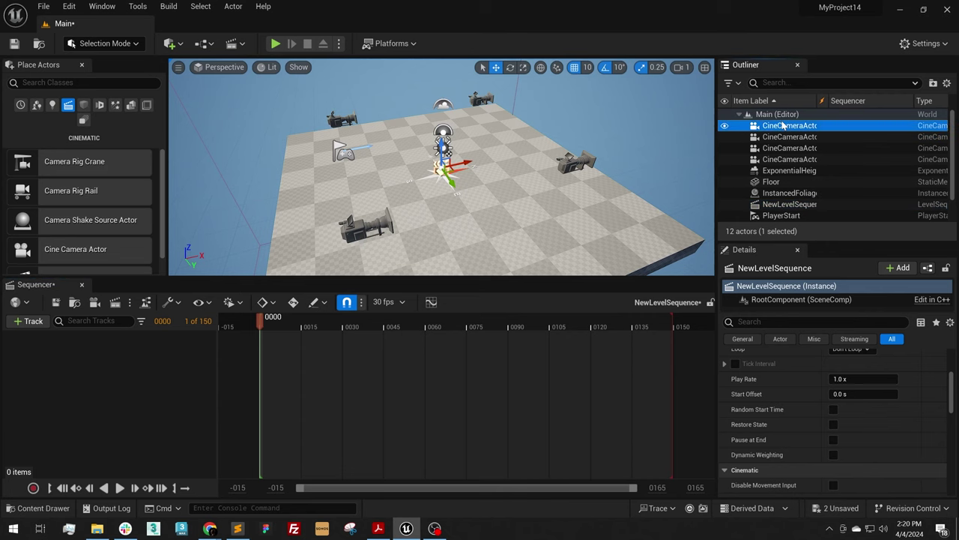
pyautogui.keyDown('shift'); pyautogui.click(778, 159); pyautogui.keyUp('shift')
pyautogui.moveTo(784, 152); pyautogui.dragTo(57, 367)
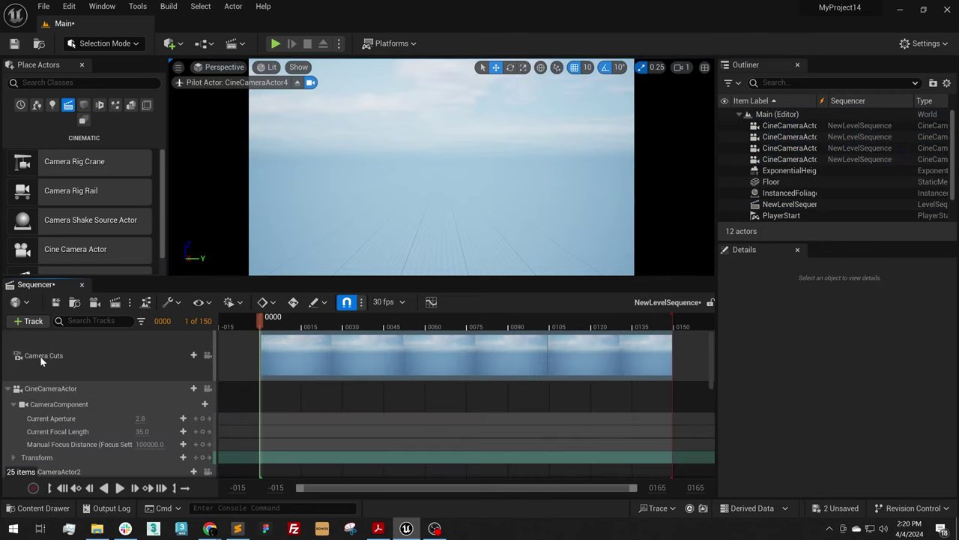
# Step: Delete the existing camera cut section and add a new camera cut bound to CineCameraActor
pyautogui.click(396, 351)
pyautogui.press('Delete')
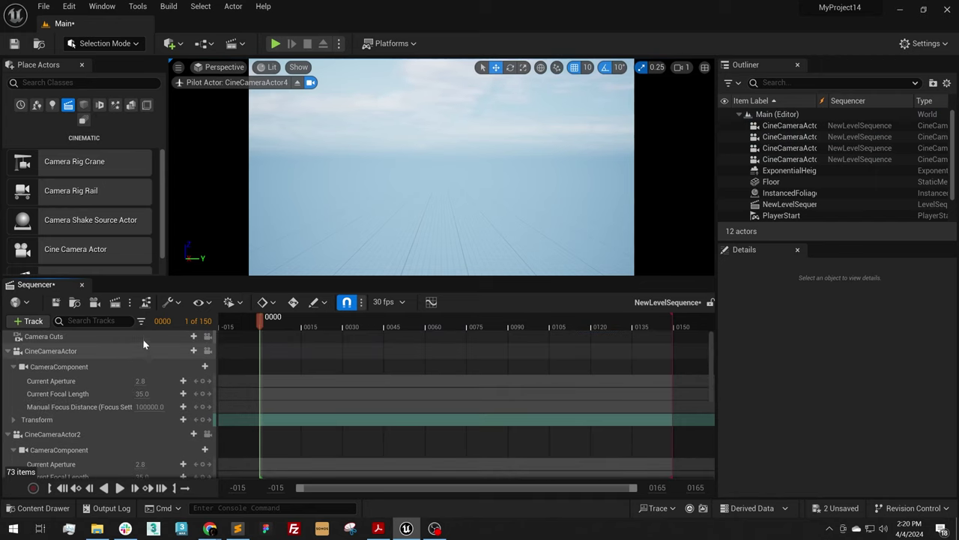
pyautogui.click(195, 338)
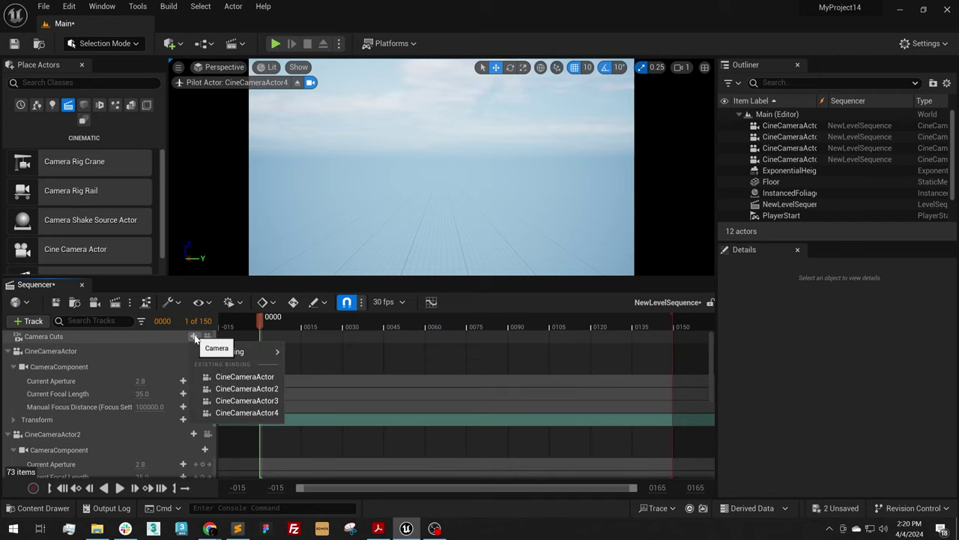
pyautogui.click(249, 379)
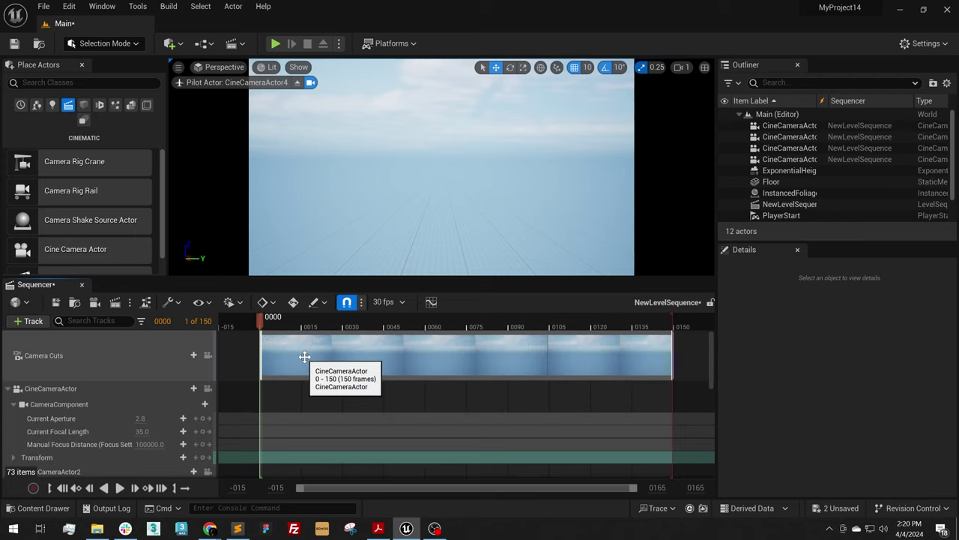
# Step: Set the section range end of the CineCameraActor camera cut to frame 1
pyautogui.rightClick(304, 357)
pyautogui.moveTo(377, 81)
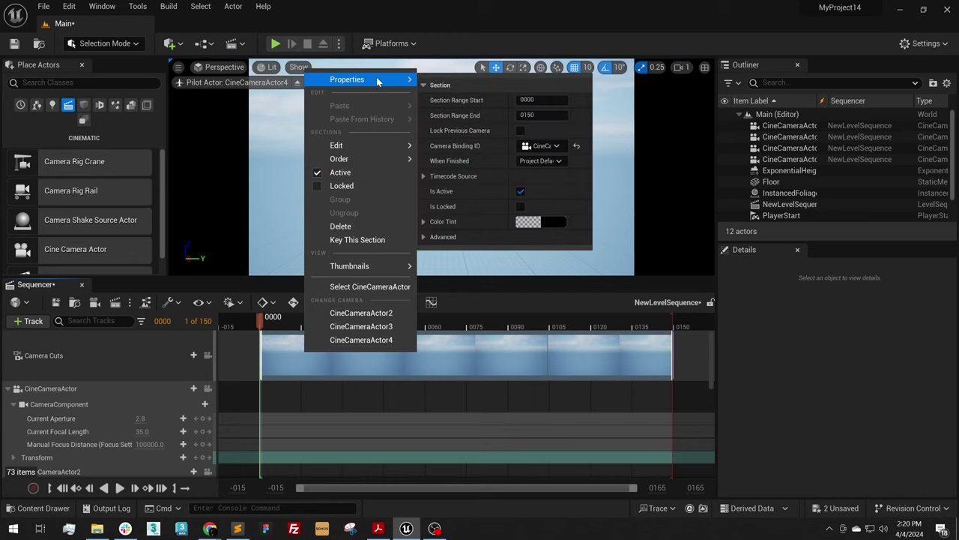
pyautogui.click(529, 117)
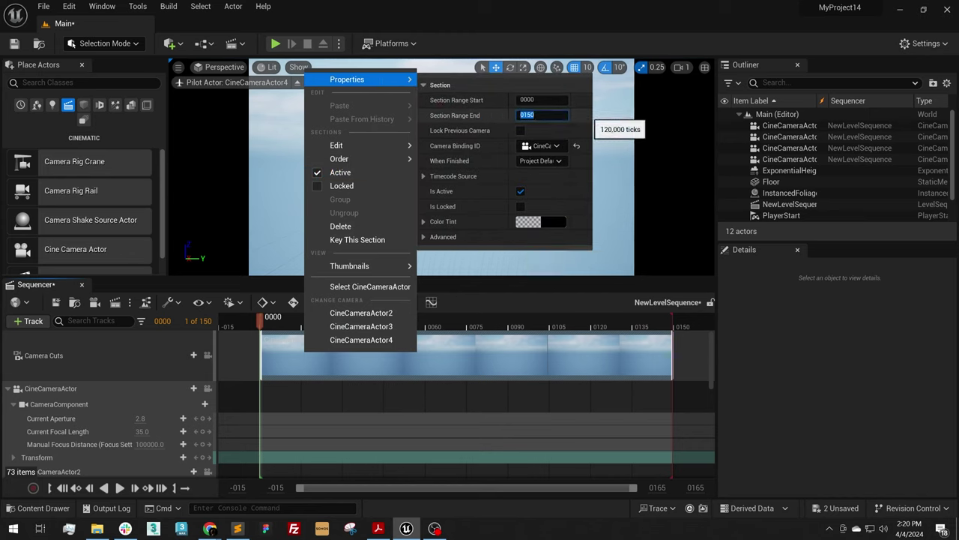
pyautogui.write('1')
pyautogui.press('Return')
pyautogui.click(330, 373)
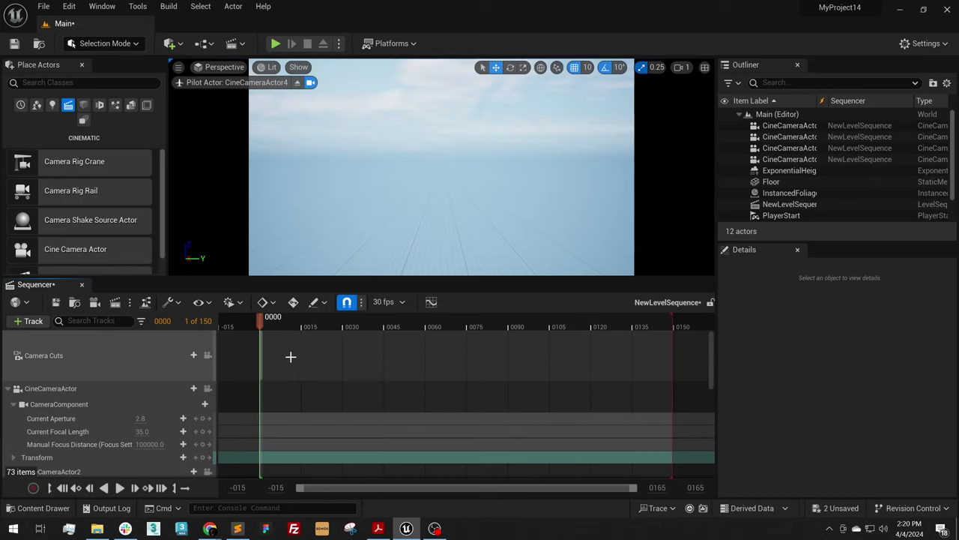
# Step: Set the sequence timeline's working range end to 5 and its view range start to 0
pyautogui.click(695, 487)
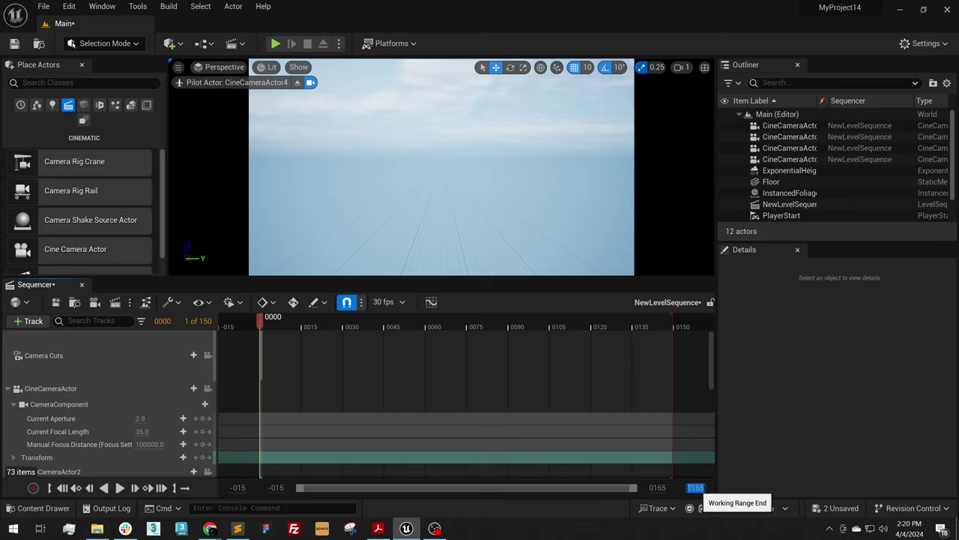
pyautogui.write('5')
pyautogui.press('Return')
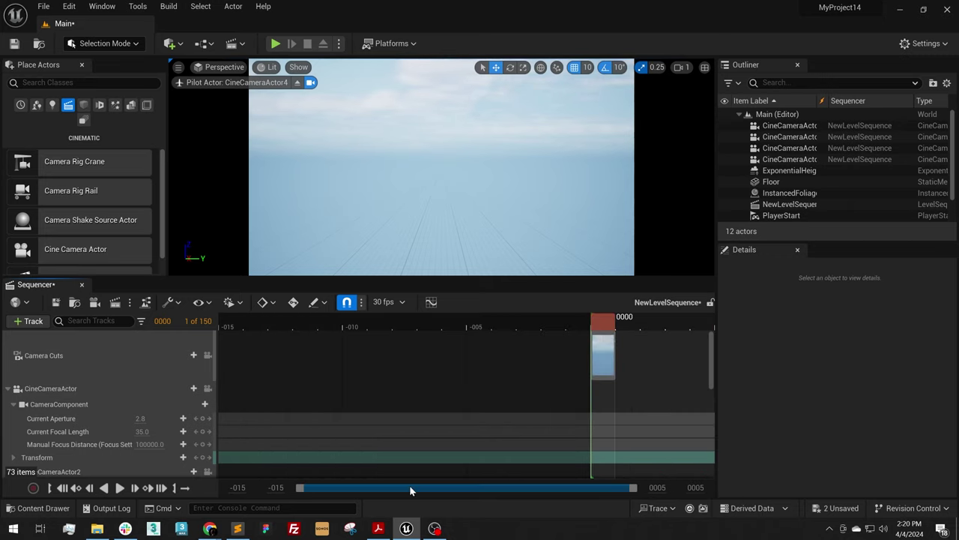
pyautogui.click(276, 488)
pyautogui.write('0')
pyautogui.press('Return')
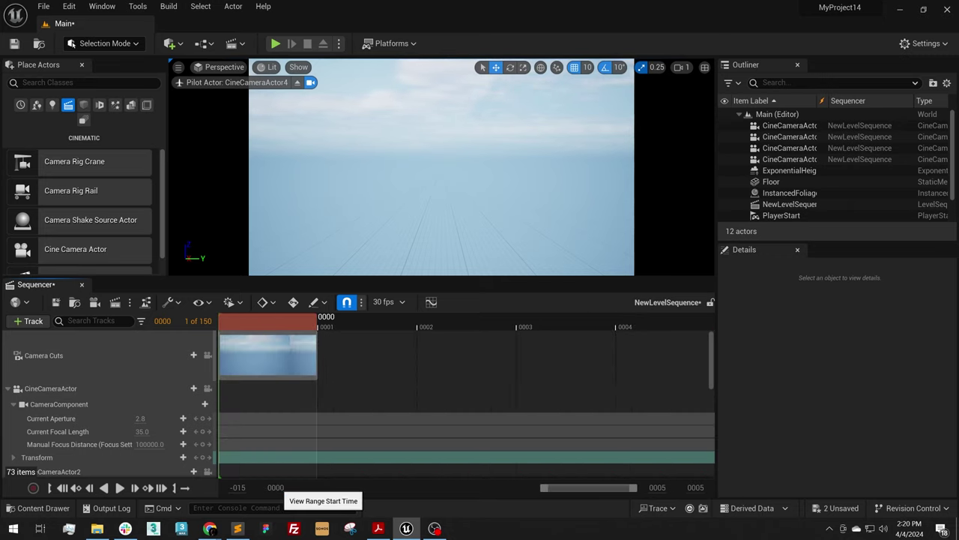
# Step: Add a camera cut bound to CineCameraActor2 at frame 1 and set its section range end to 2
pyautogui.click(326, 322)
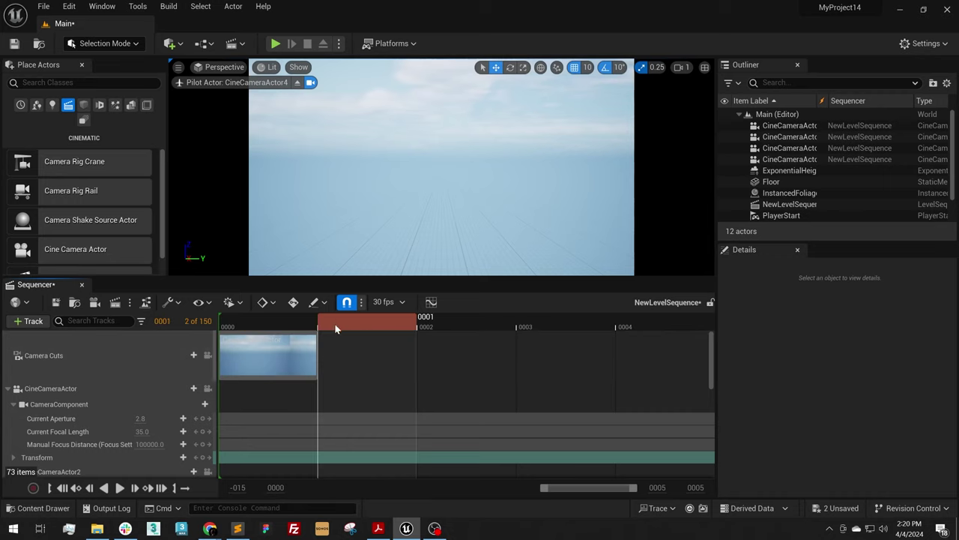
pyautogui.click(193, 355)
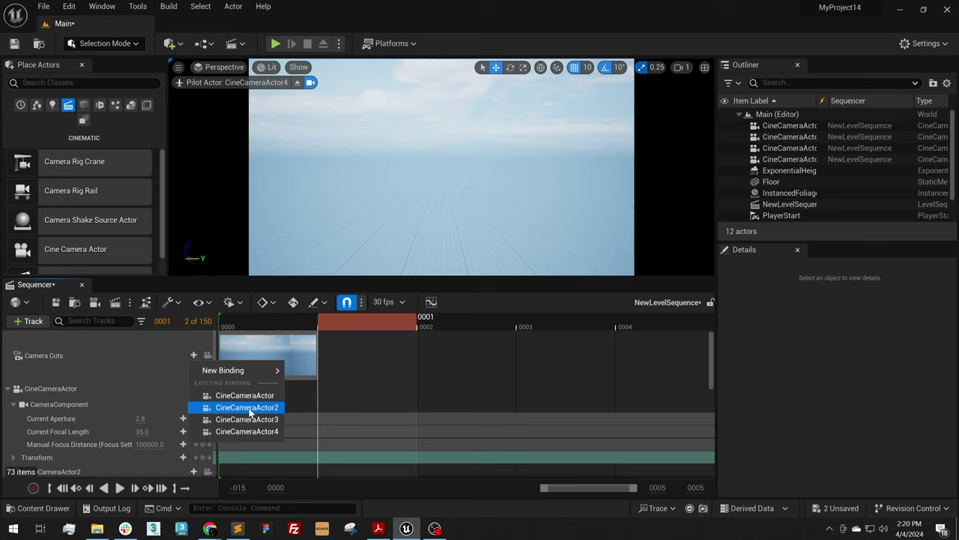
pyautogui.click(248, 409)
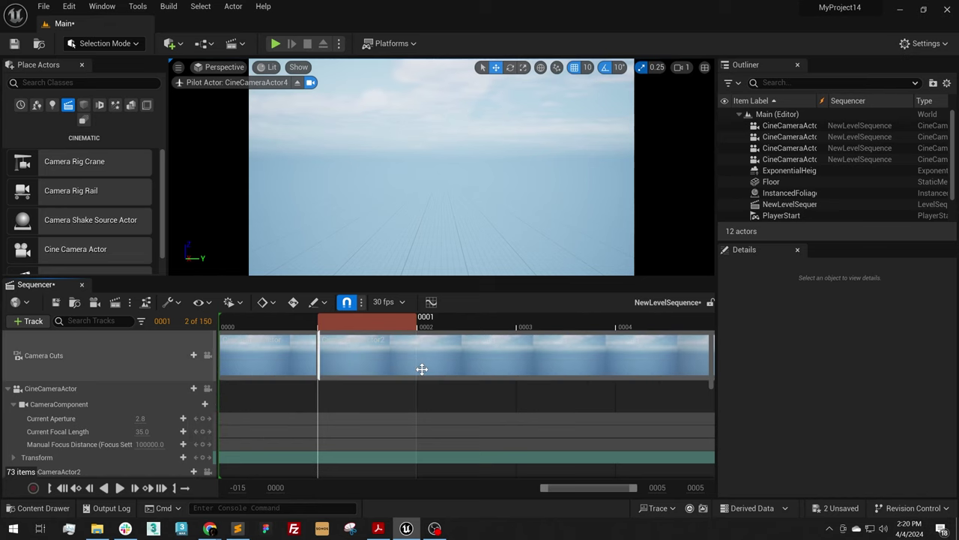
pyautogui.rightClick(384, 360)
pyautogui.moveTo(431, 85)
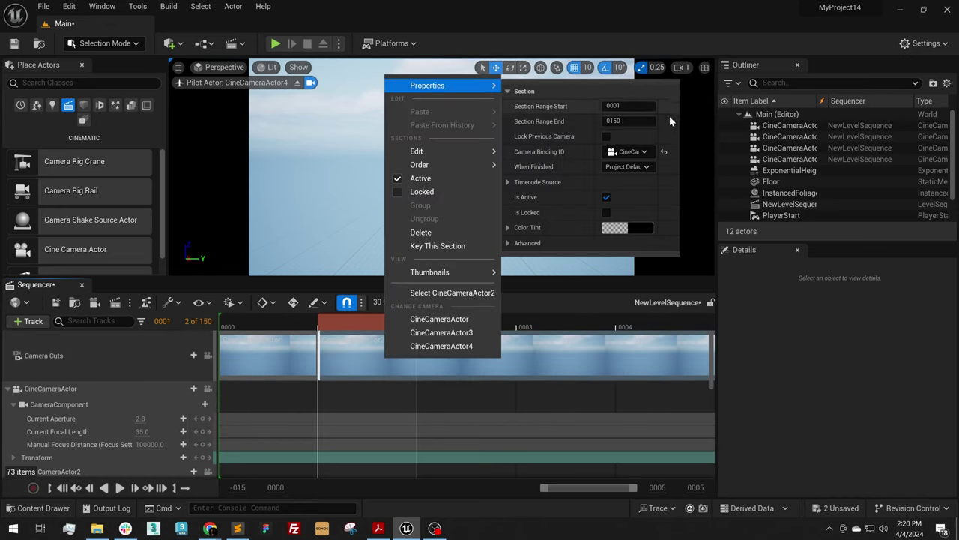
pyautogui.click(630, 120)
pyautogui.write('2')
pyautogui.press('Return')
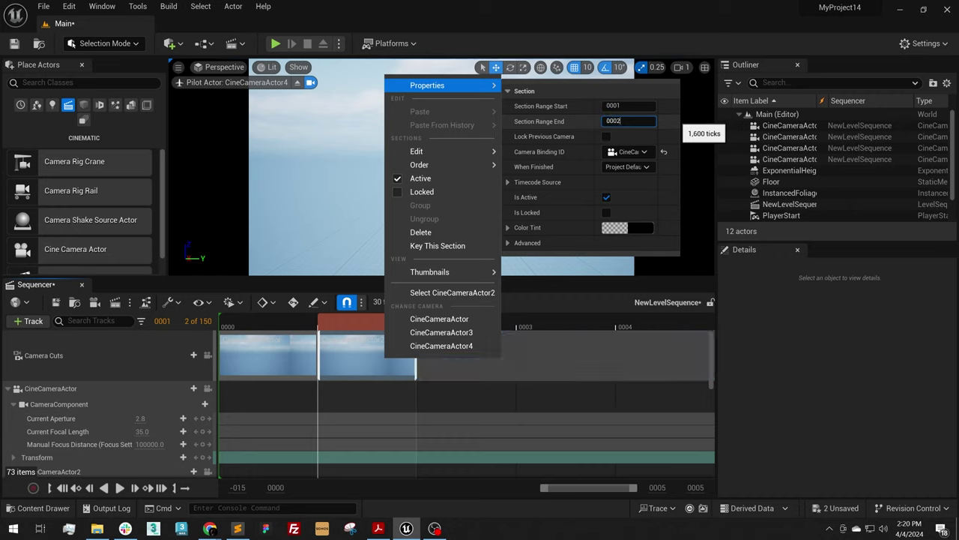
pyautogui.click(528, 366)
# Step: Add a camera cut bound to CineCameraActor3 at frame 2 and set its section range end to 3
pyautogui.click(461, 322)
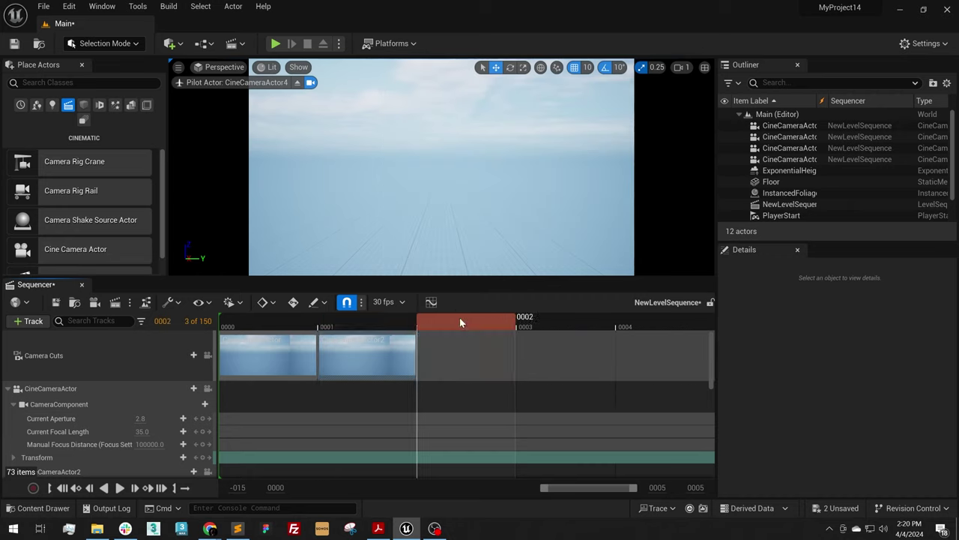
pyautogui.click(193, 356)
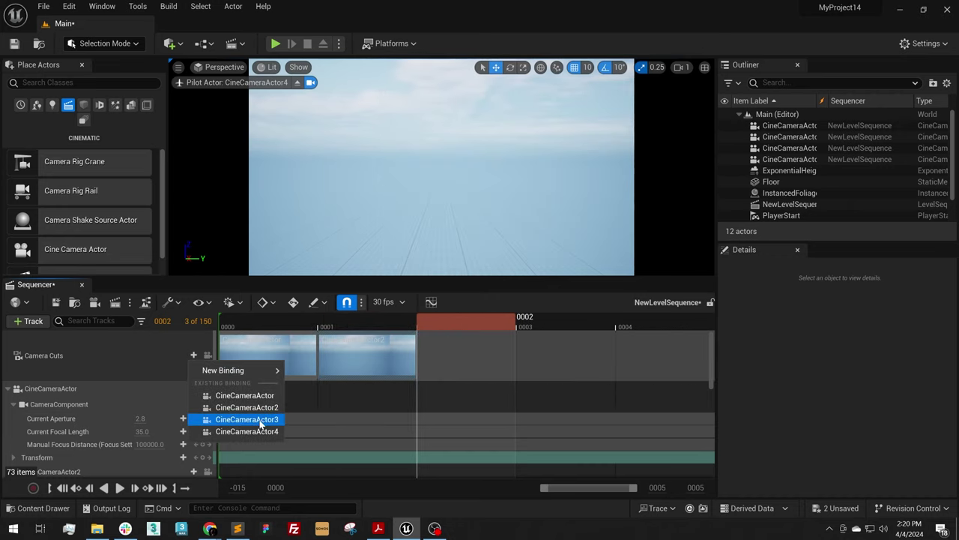
pyautogui.click(259, 421)
pyautogui.rightClick(479, 352)
pyautogui.moveTo(539, 80)
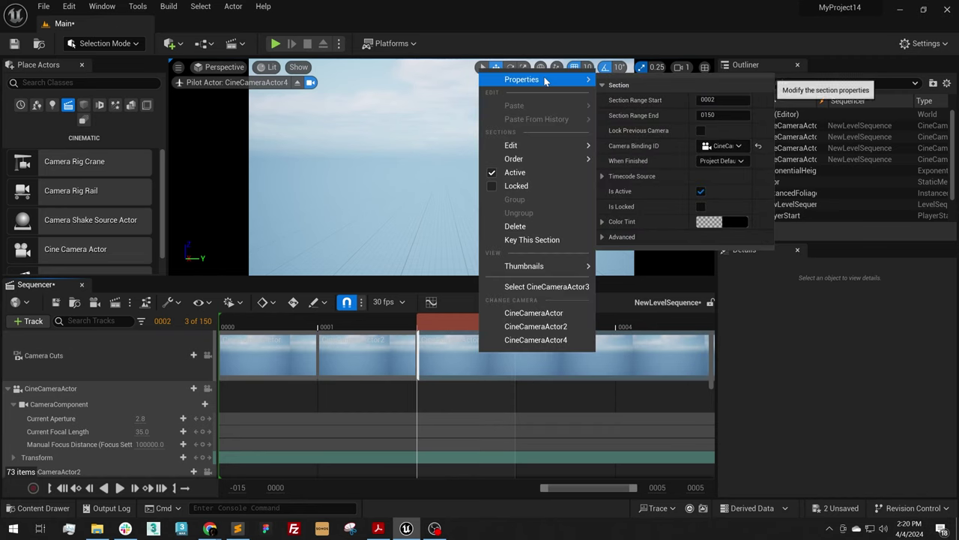
pyautogui.click(695, 117)
pyautogui.write('3')
pyautogui.press('Return')
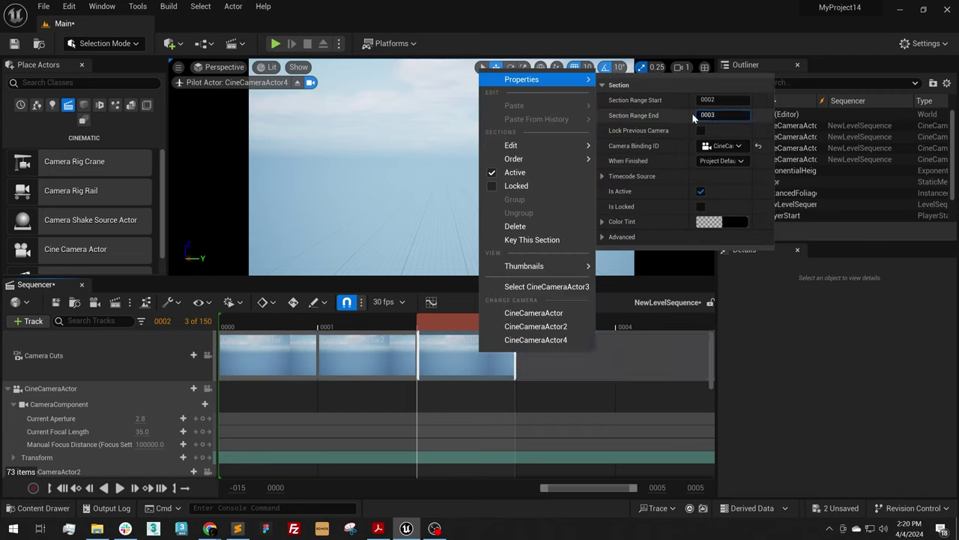
pyautogui.click(575, 375)
# Step: Add a camera cut bound to CineCameraActor4 at frame 3 and set its section range end to 4
pyautogui.click(557, 323)
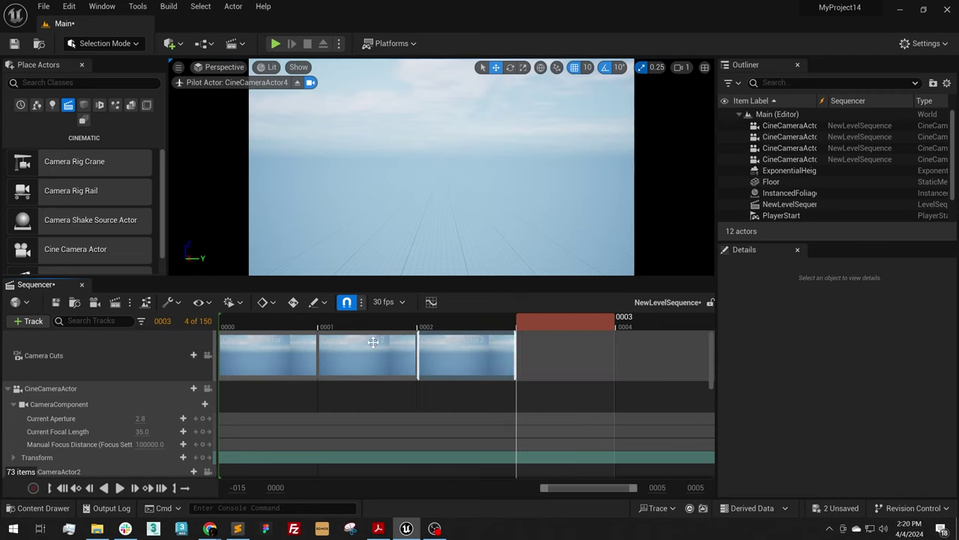
pyautogui.click(193, 355)
pyautogui.moveTo(236, 372)
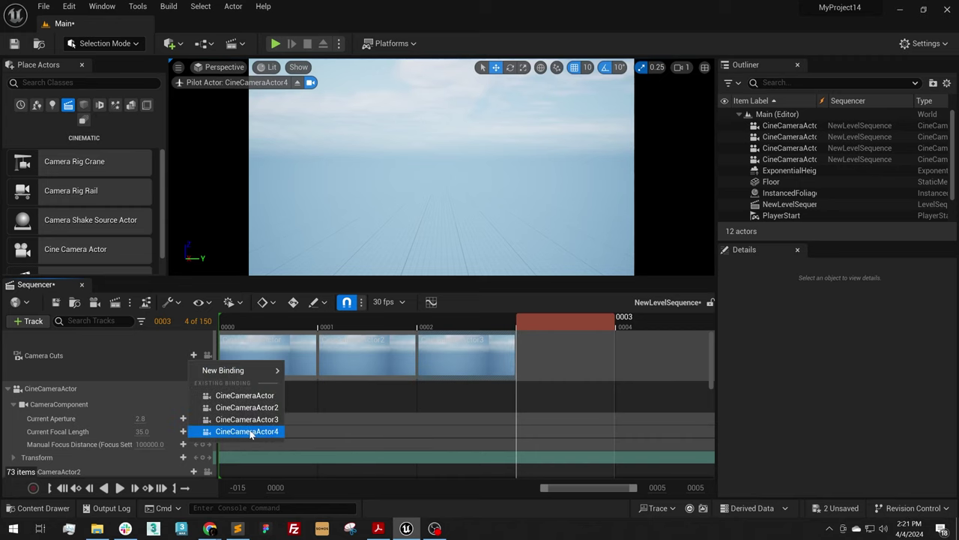
pyautogui.click(247, 432)
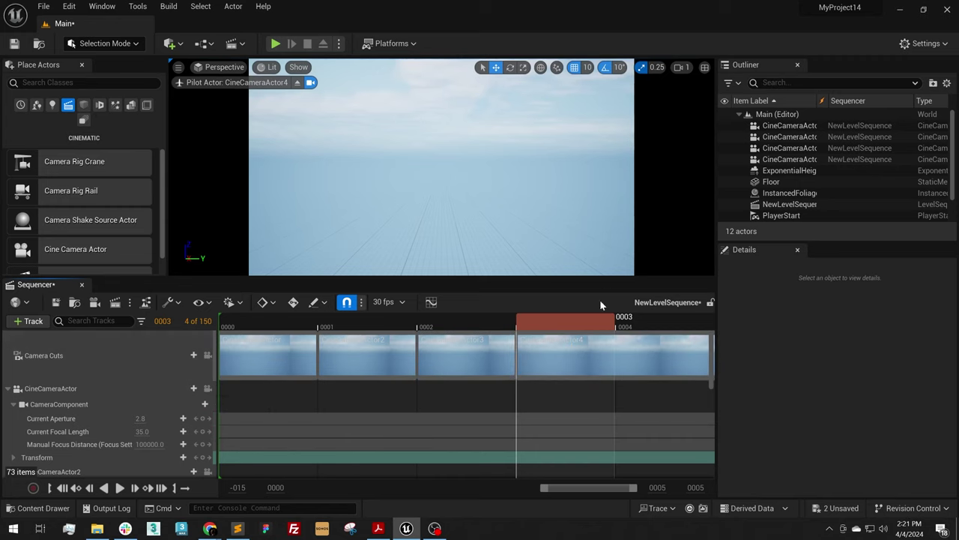
pyautogui.rightClick(592, 324)
pyautogui.moveTo(634, 98)
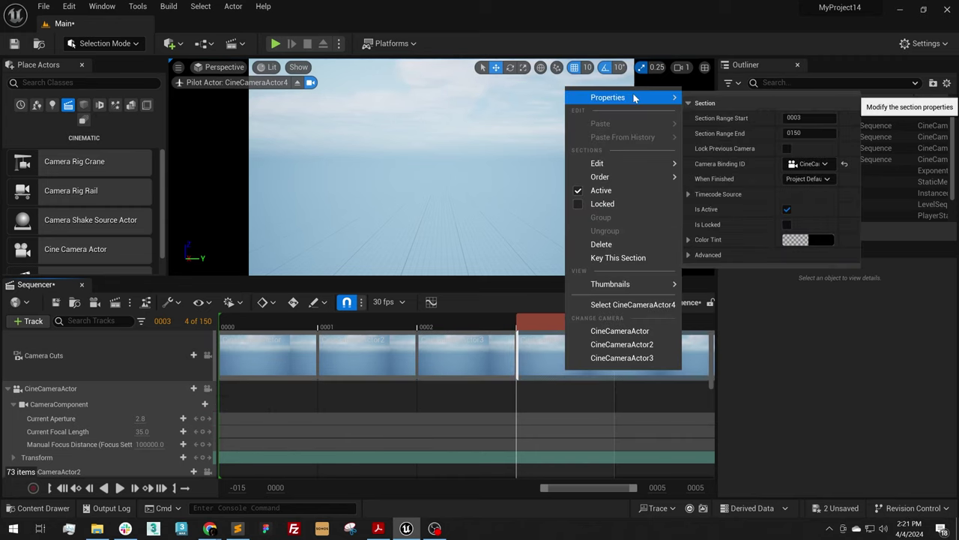
pyautogui.click(799, 133)
pyautogui.write('4')
pyautogui.press('Return')
pyautogui.click(675, 391)
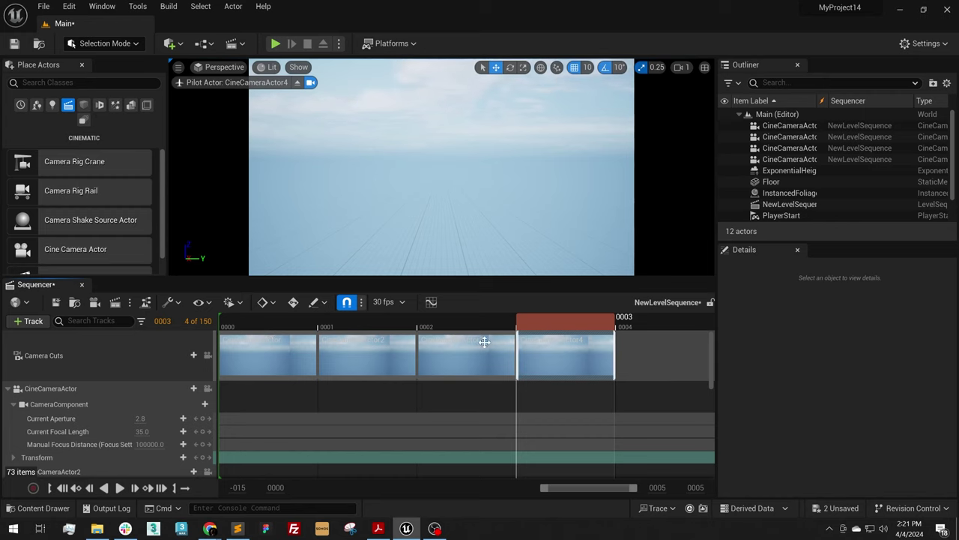
# Step: Open the NewLevelSequence job's render configuration in the Movie Render Queue and remove Deferred Rendering from it
pyautogui.click(116, 305)
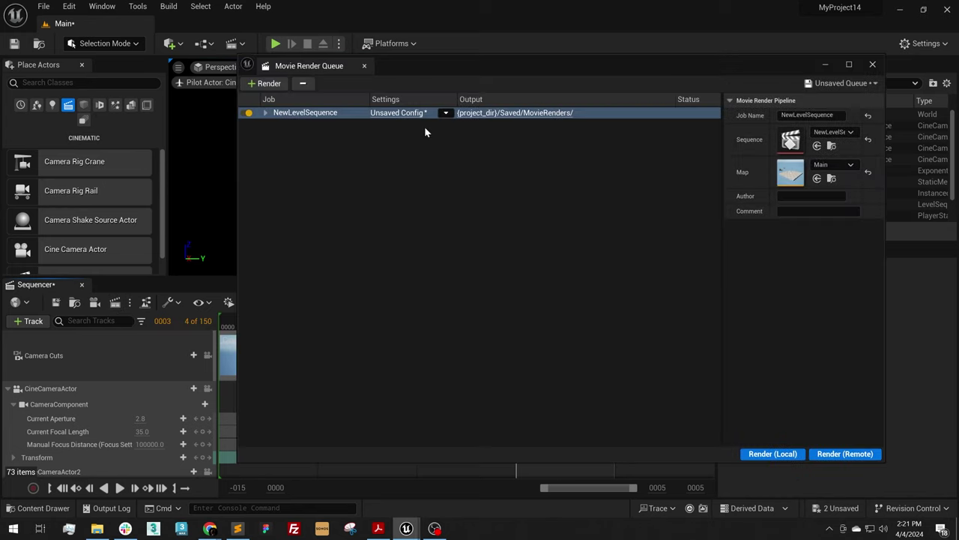
pyautogui.click(383, 114)
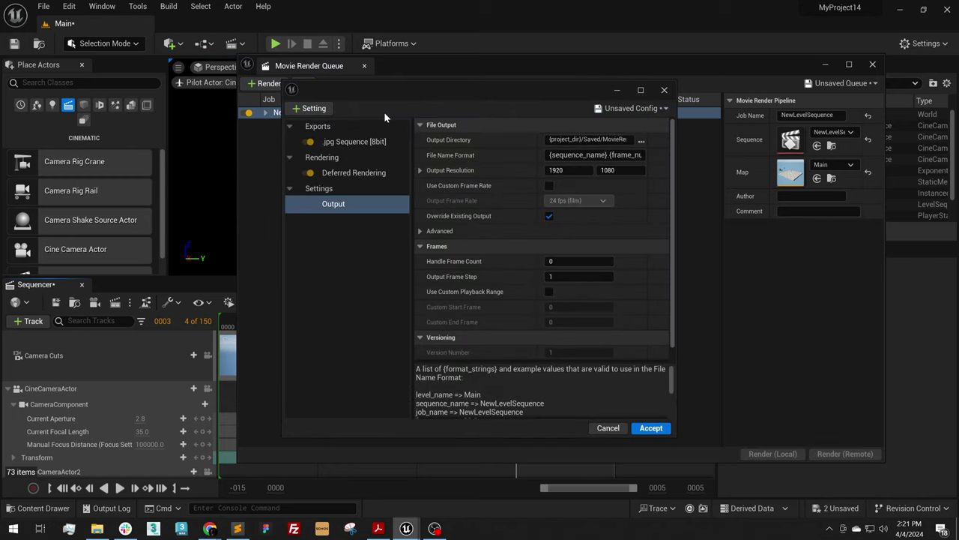
pyautogui.click(353, 174)
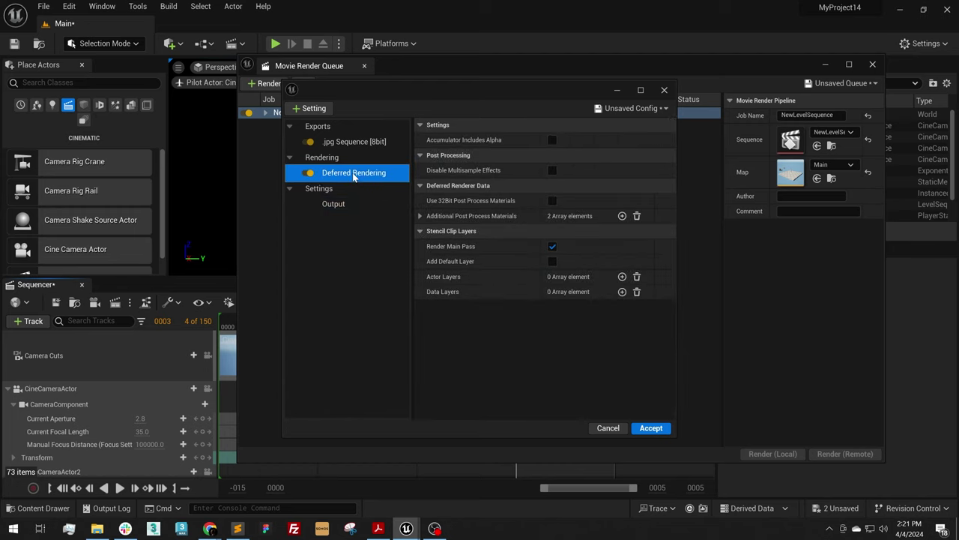
pyautogui.press('Delete')
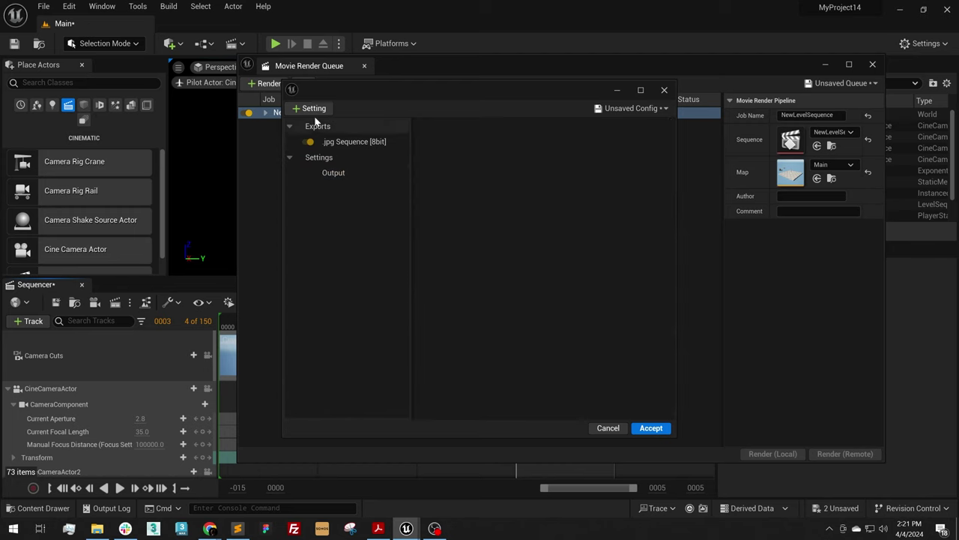
# Step: Add the Panoramic Rendering setting to the render configuration and enable its advanced option Allocate History Per Pane
pyautogui.click(303, 108)
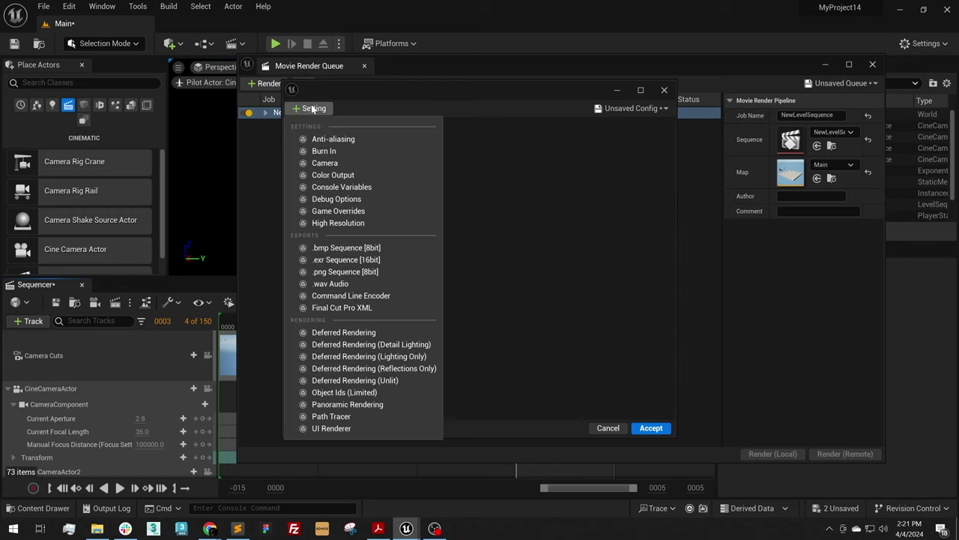
pyautogui.click(363, 404)
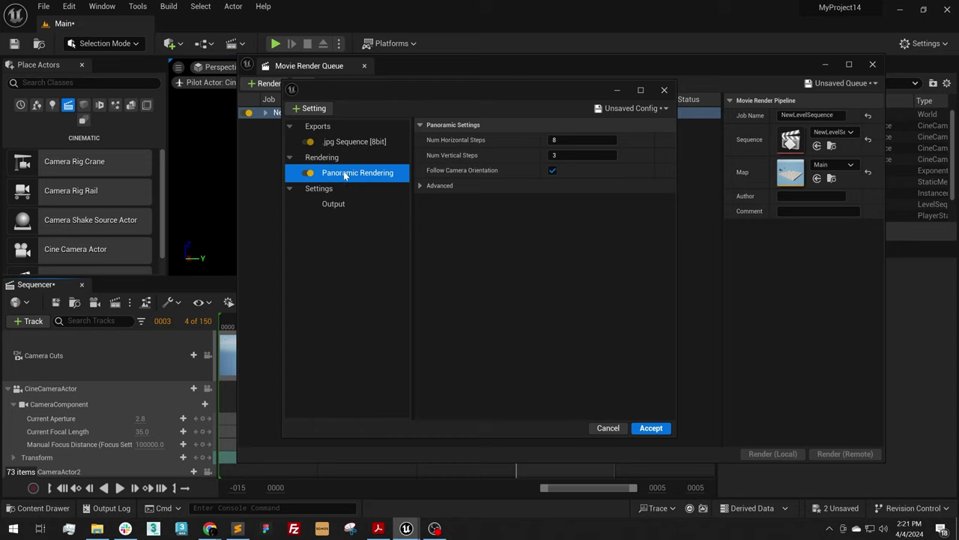
pyautogui.click(418, 185)
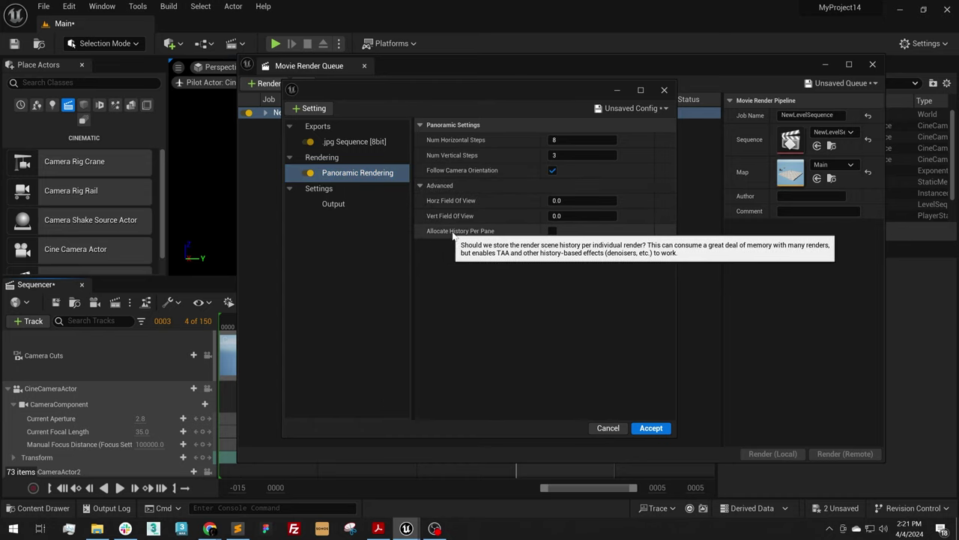
pyautogui.click(553, 232)
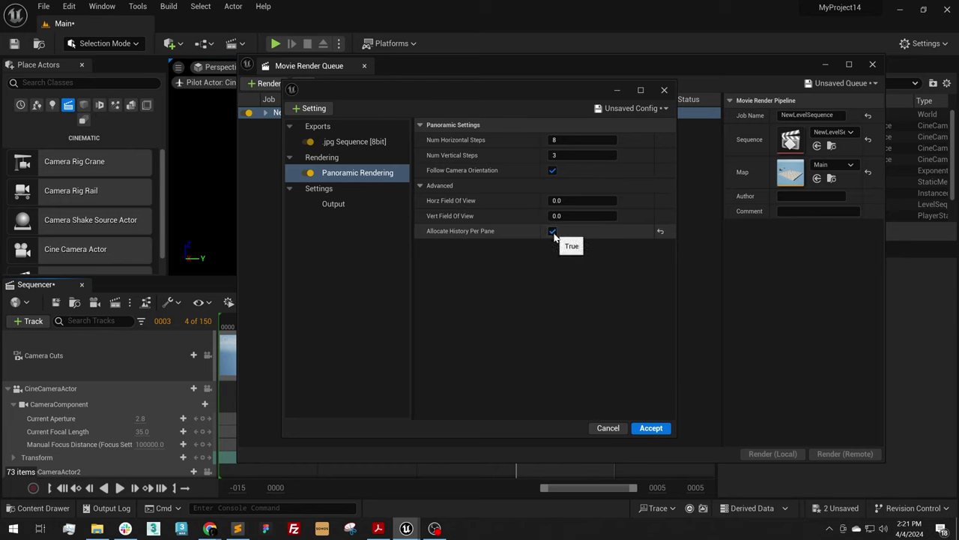
# Step: Set the render job's output resolution to 2048 by 1024
pyautogui.click(335, 204)
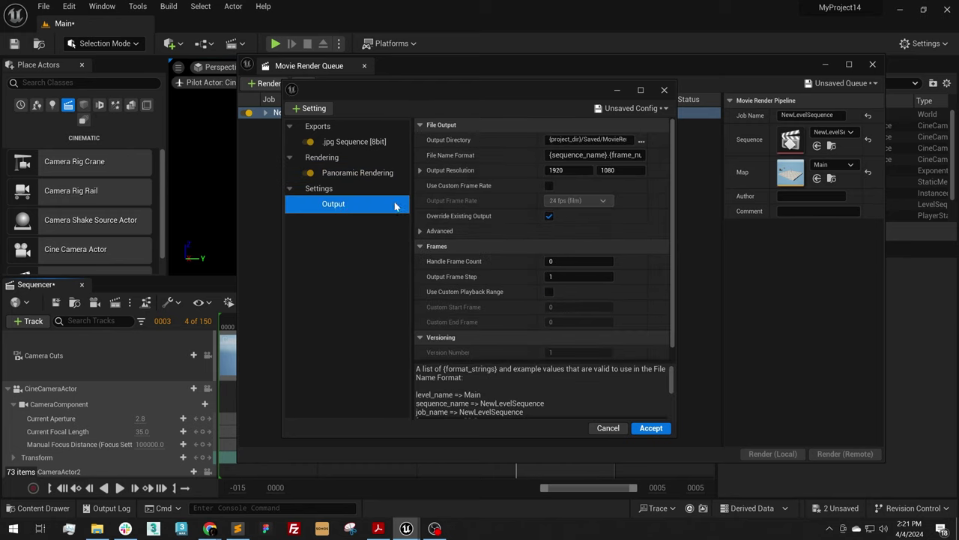
pyautogui.click(571, 170)
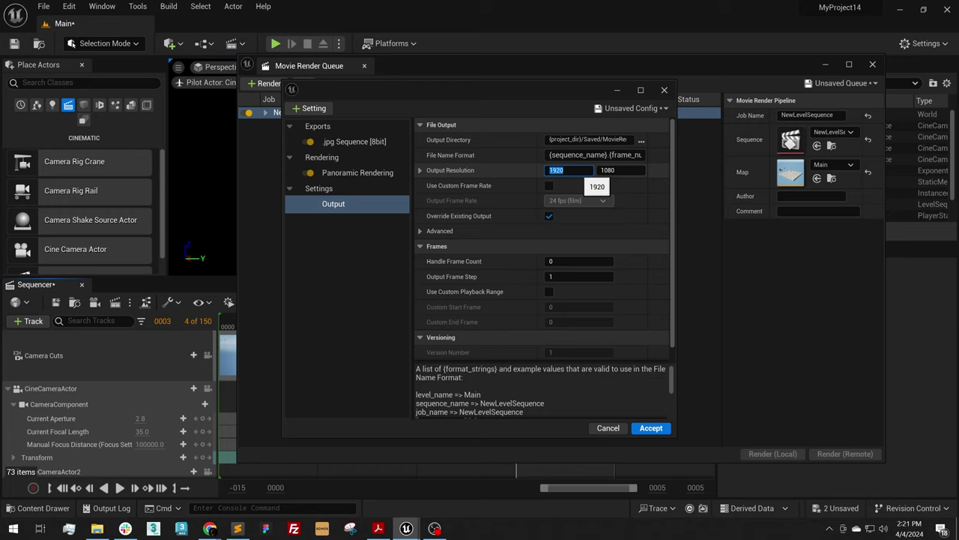
pyautogui.write('2048')
pyautogui.click(621, 170)
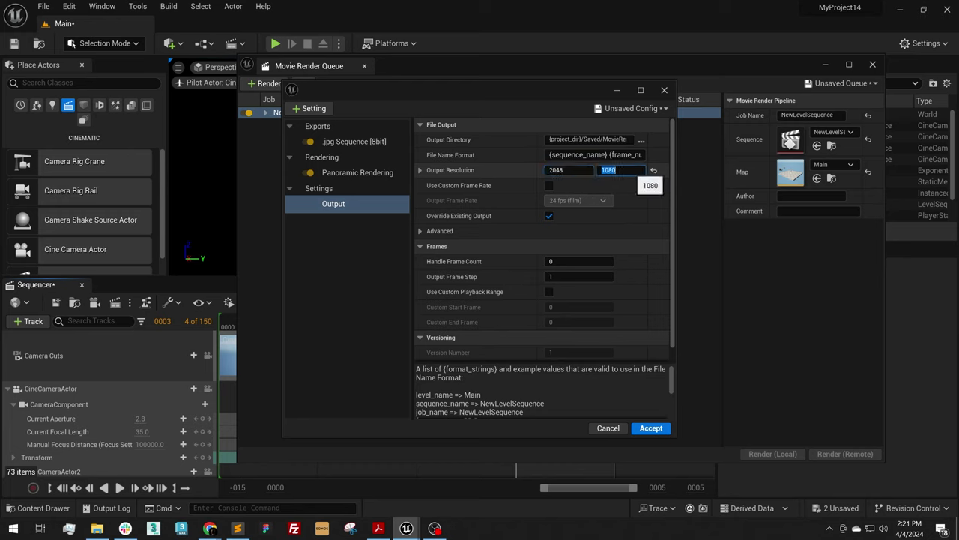
pyautogui.write('1024')
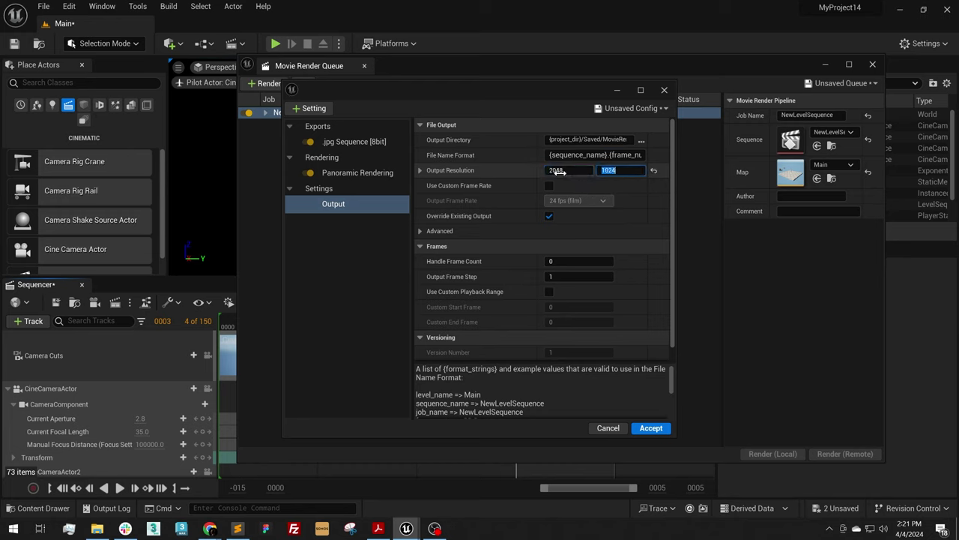
pyautogui.click(559, 170)
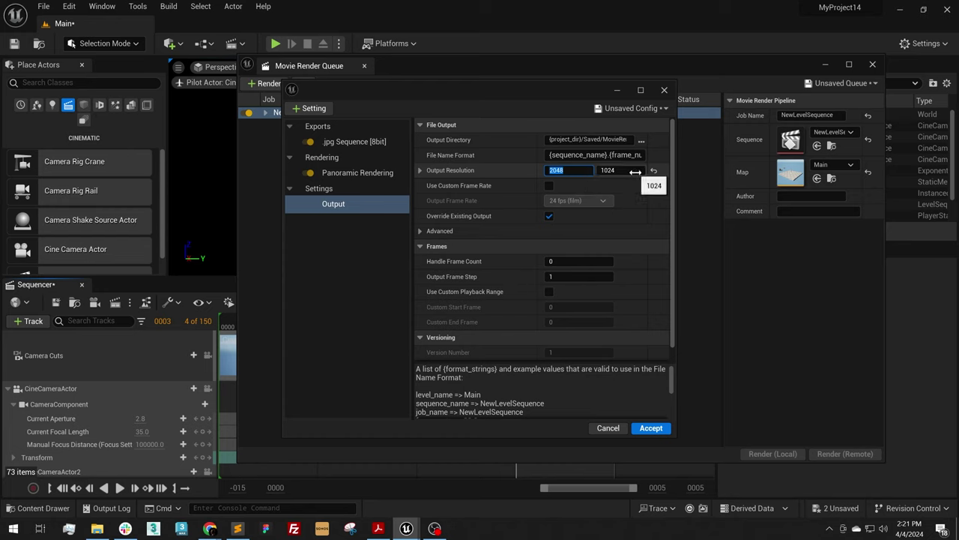
pyautogui.click(558, 170)
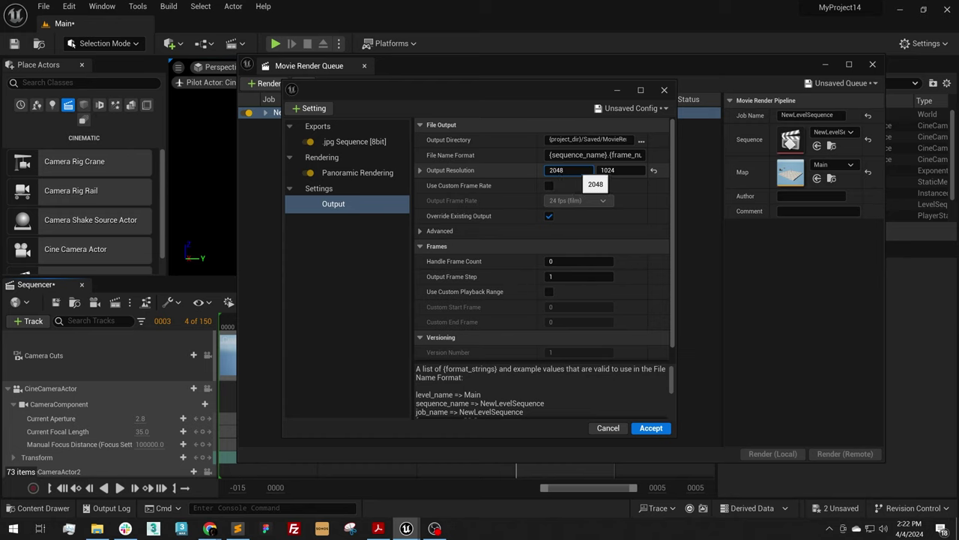
pyautogui.press('Tab')
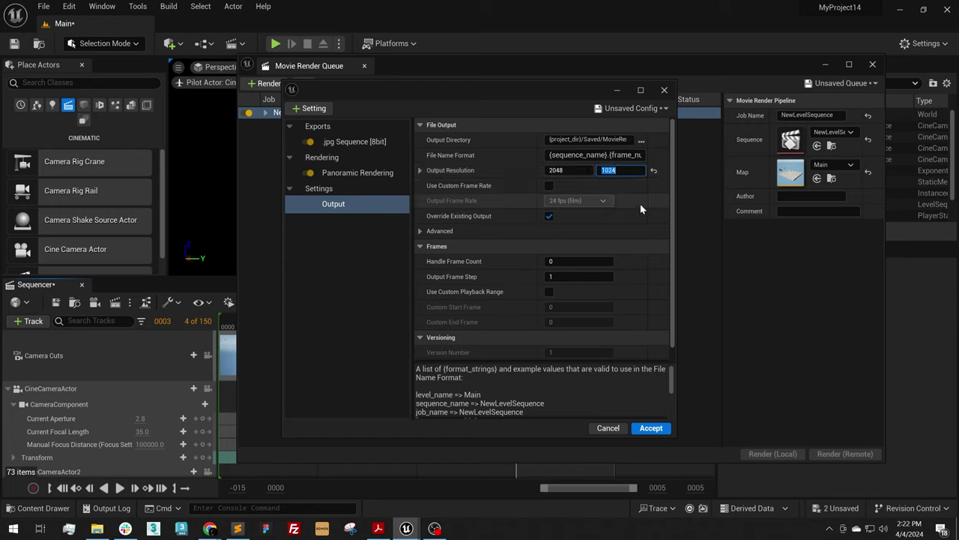
# Step: Set the output's file name format to {camera_name} and accept the render configuration
pyautogui.hotkey('shift', 'Tab')
pyautogui.hotkey('shift', 'Tab')
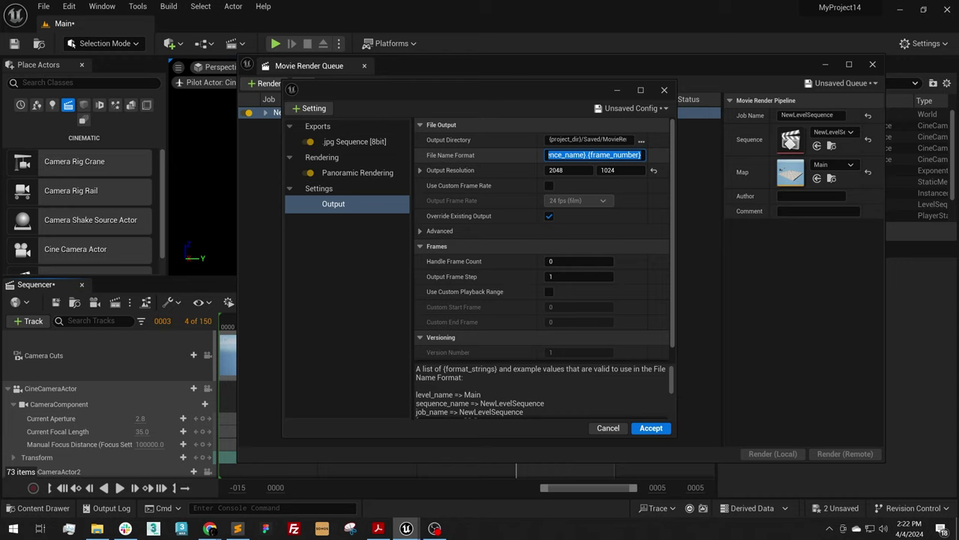
pyautogui.write('{cam')
pyautogui.press('Down')
pyautogui.press('Return')
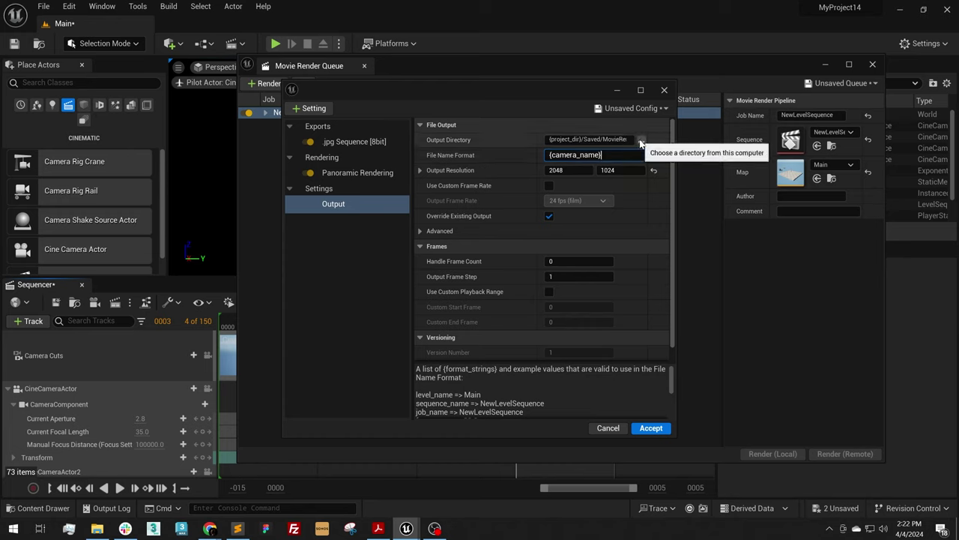
pyautogui.click(648, 428)
# Step: Render the NewLevelSequence job's camera shots locally and open the MovieRenders output folder
pyautogui.click(265, 113)
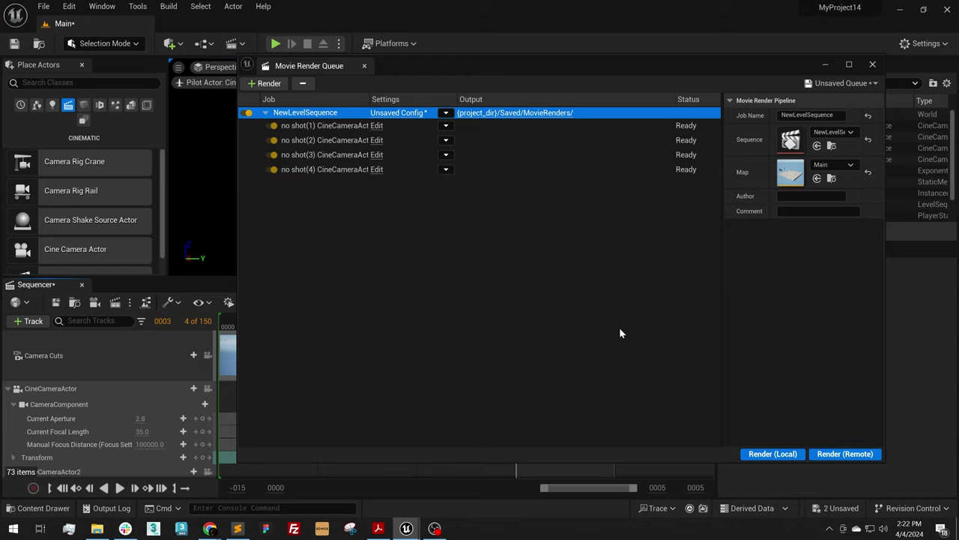
pyautogui.click(773, 453)
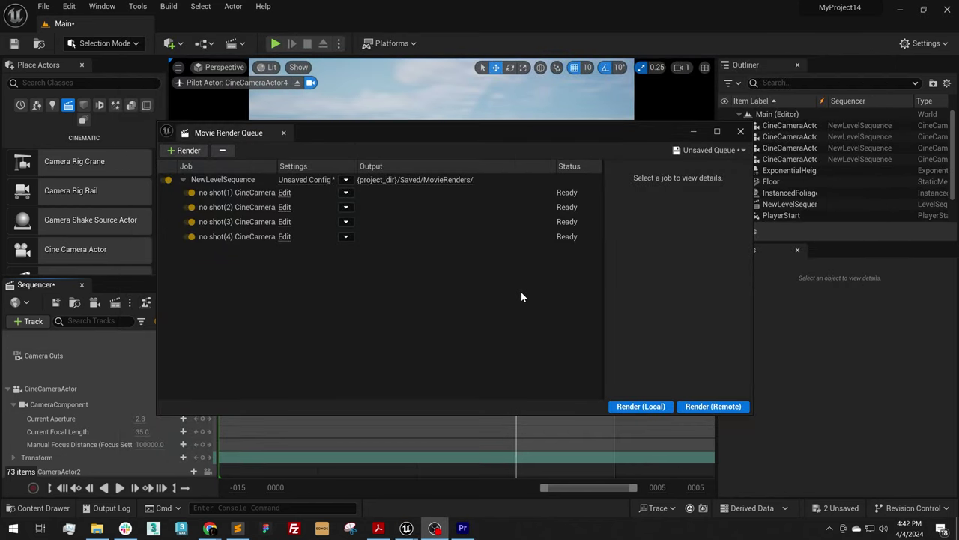
pyautogui.click(424, 182)
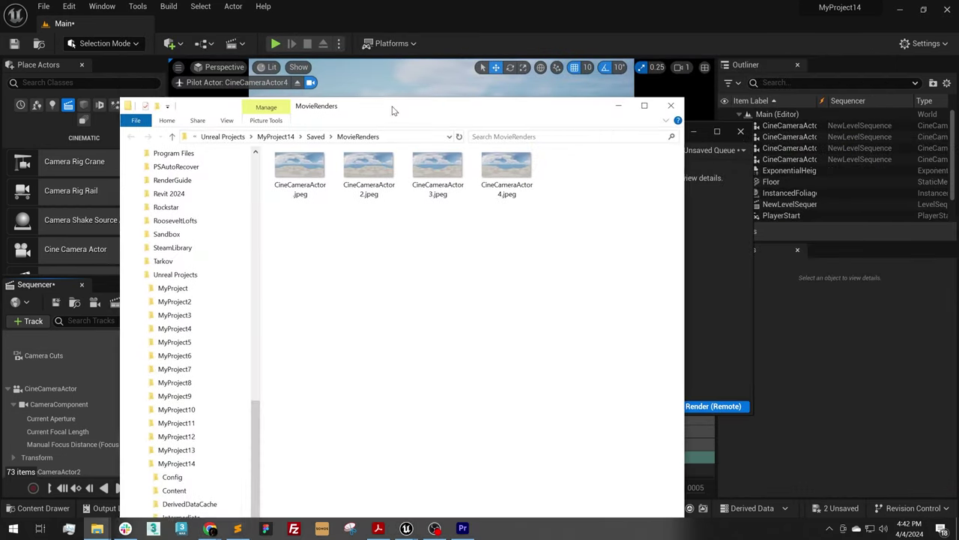
pyautogui.moveTo(393, 110); pyautogui.dragTo(469, 83)
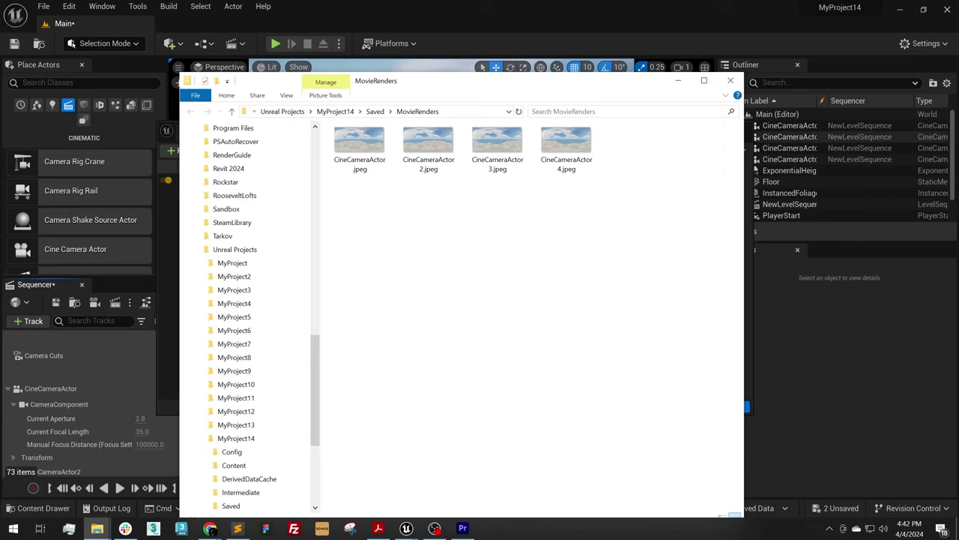
# Step: Switch to Digital Spaces in the browser and create a new digital space named UE 5 Demo
pyautogui.moveTo(958, 106); pyautogui.dragTo(438, 30)
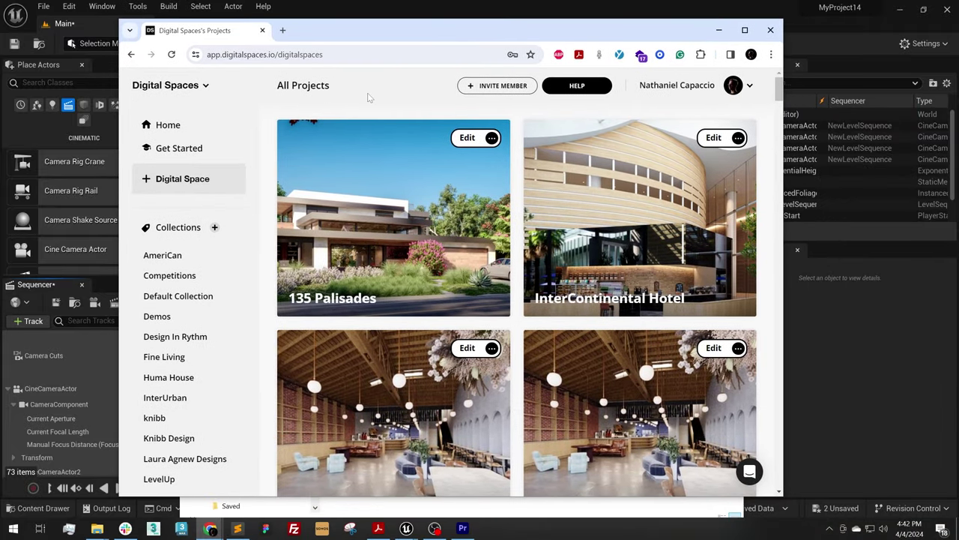
pyautogui.click(182, 178)
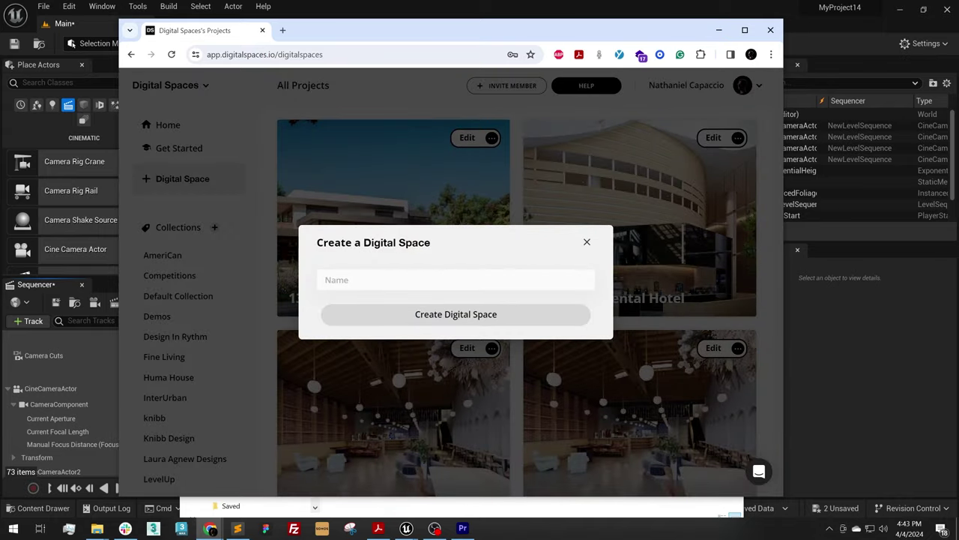
pyautogui.click(327, 280)
pyautogui.write('UE')
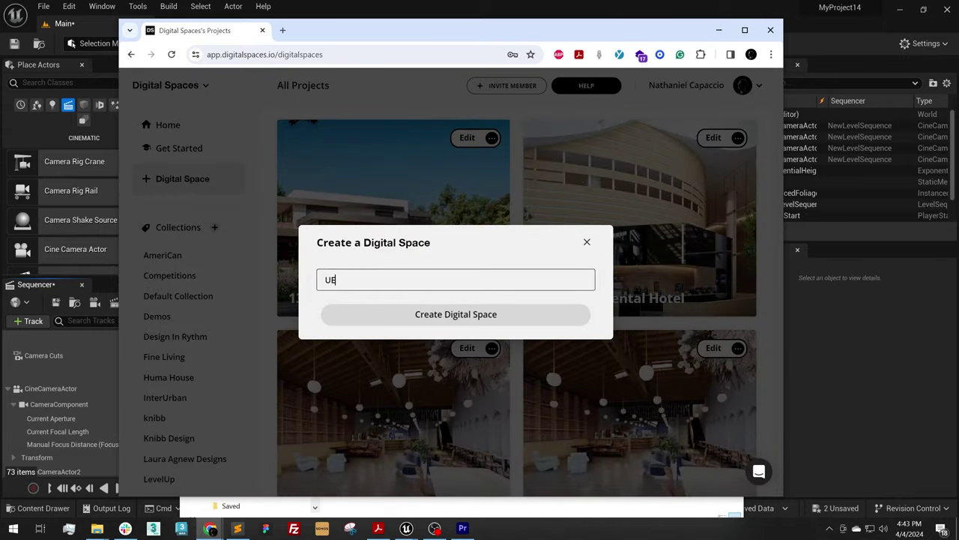
pyautogui.write(' 5 Demo')
pyautogui.press('Return')
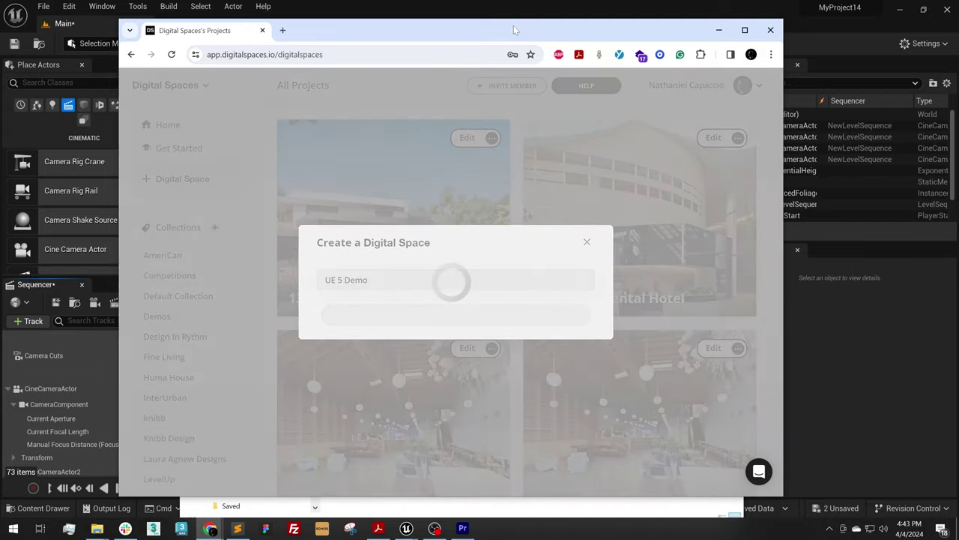
pyautogui.moveTo(513, 26)
pyautogui.mouseDown()
pyautogui.moveTo(604, 29)
pyautogui.moveTo(507, 29)
pyautogui.mouseUp()
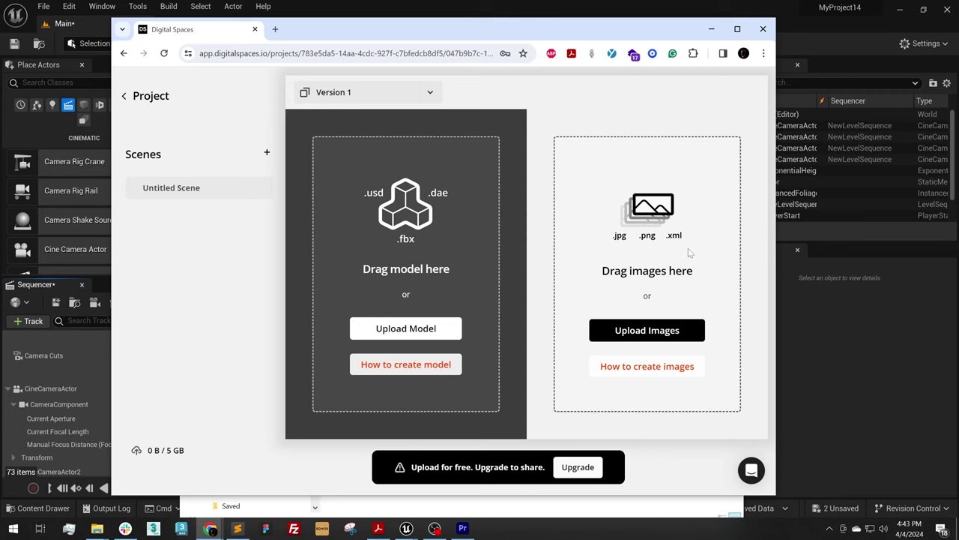
# Step: Upload the four CineCameraActor JPEG renders from the MovieRenders folder as images of the untitled scene
pyautogui.moveTo(96, 528)
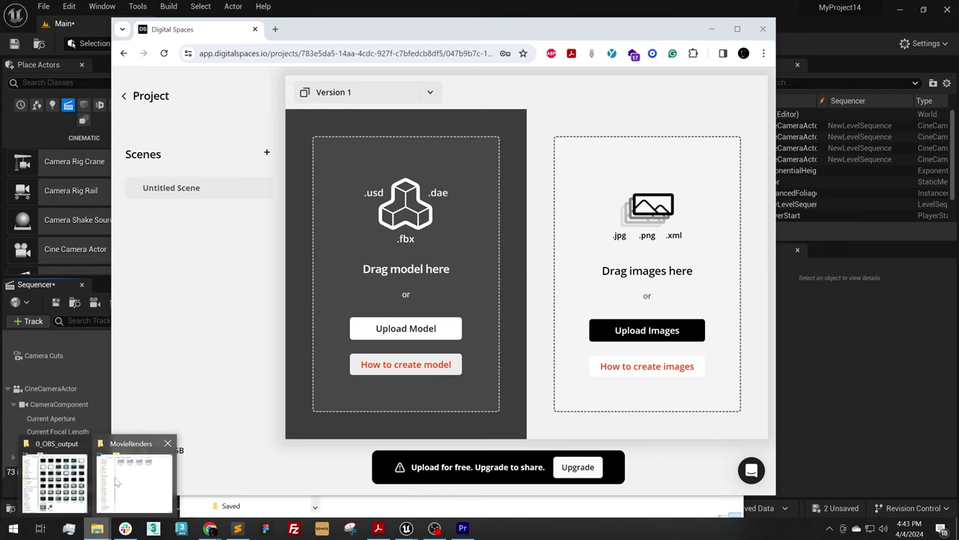
pyautogui.click(127, 482)
pyautogui.moveTo(543, 81); pyautogui.dragTo(612, 254)
pyautogui.moveTo(661, 386); pyautogui.dragTo(600, 149)
pyautogui.moveTo(622, 30); pyautogui.dragTo(656, 27)
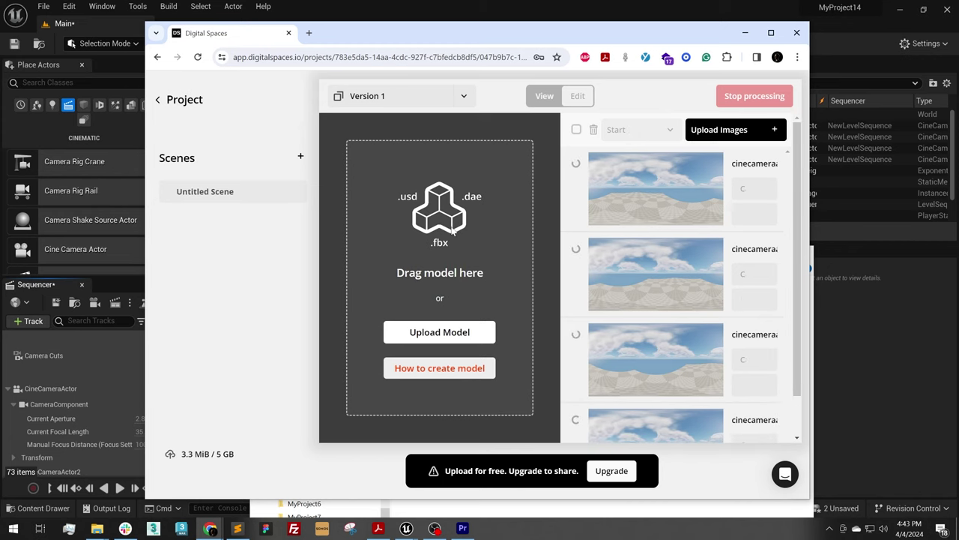
# Step: Switch to Unreal Editor, close the Movie Render Queue and export the whole level to the Desktop as FBX file ue5_demo
pyautogui.click(334, 5)
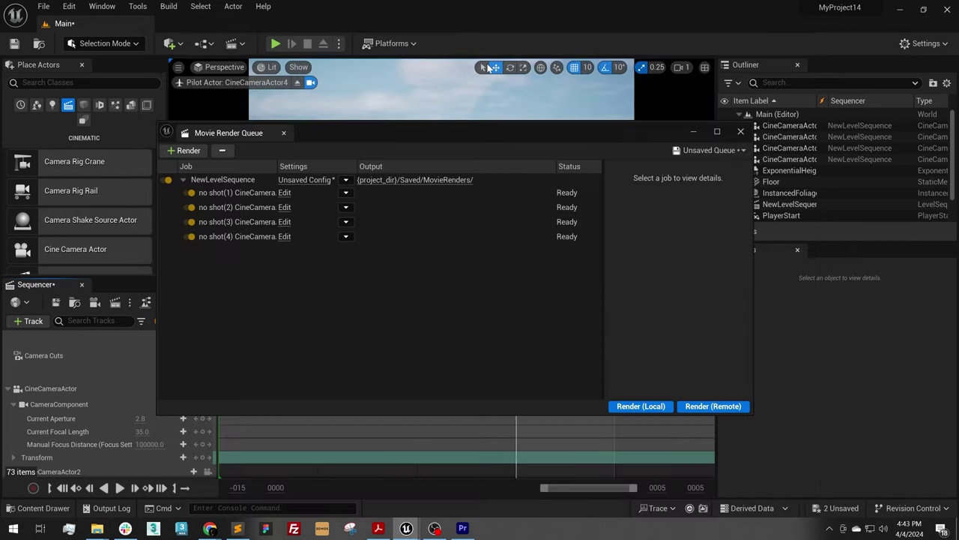
pyautogui.click(740, 131)
pyautogui.click(43, 6)
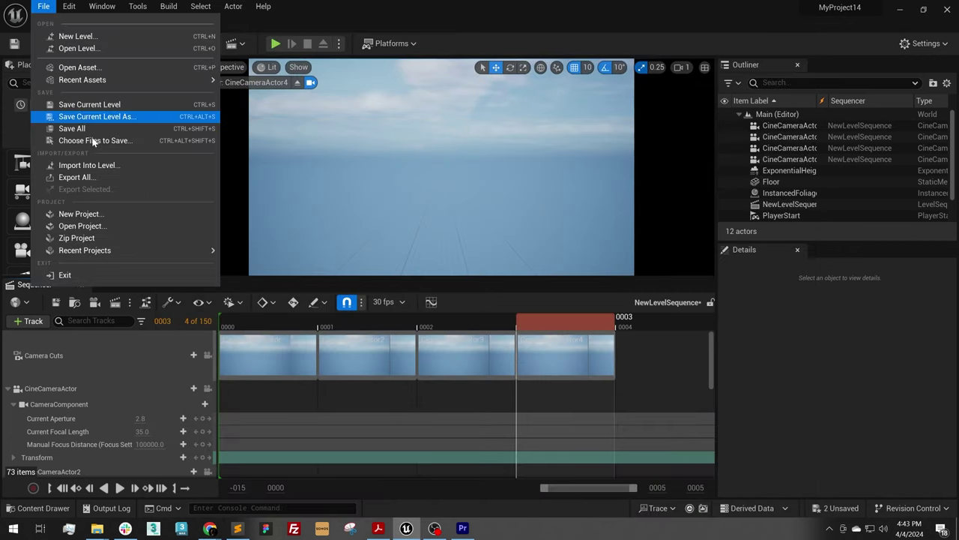
pyautogui.click(88, 180)
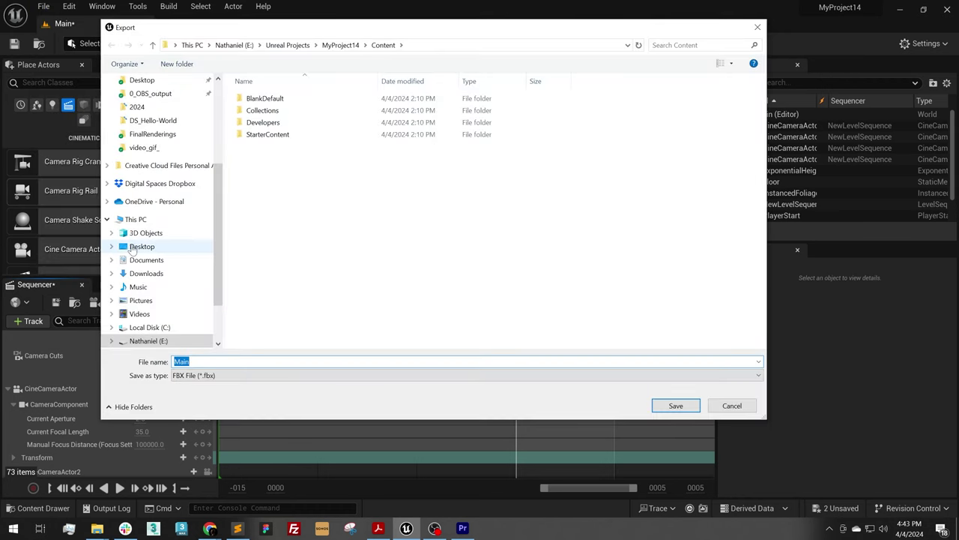
pyautogui.click(141, 245)
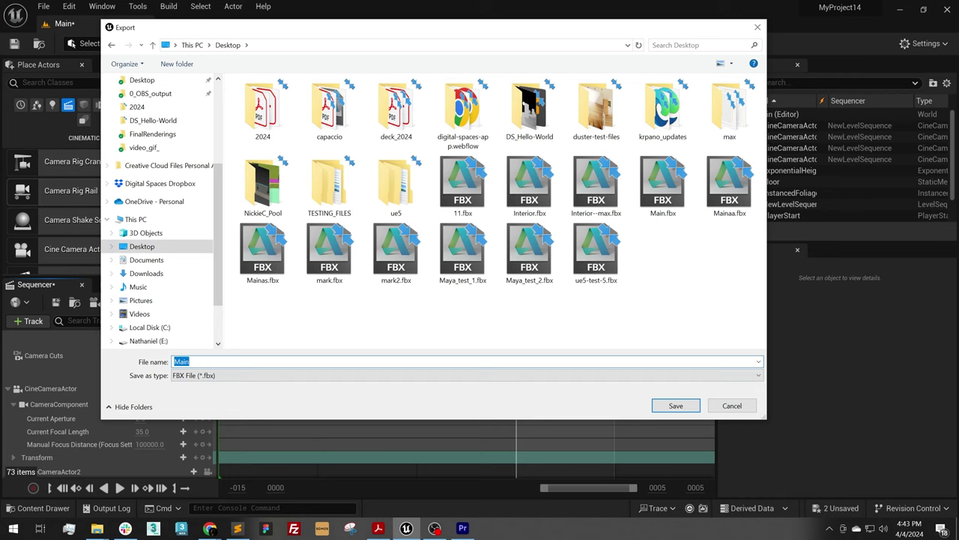
pyautogui.write('ue5_demo')
pyautogui.click(675, 406)
# Step: Export the FBX with compatibility FBX 2020 and with Level Of Detail and Collision disabled
pyautogui.click(508, 198)
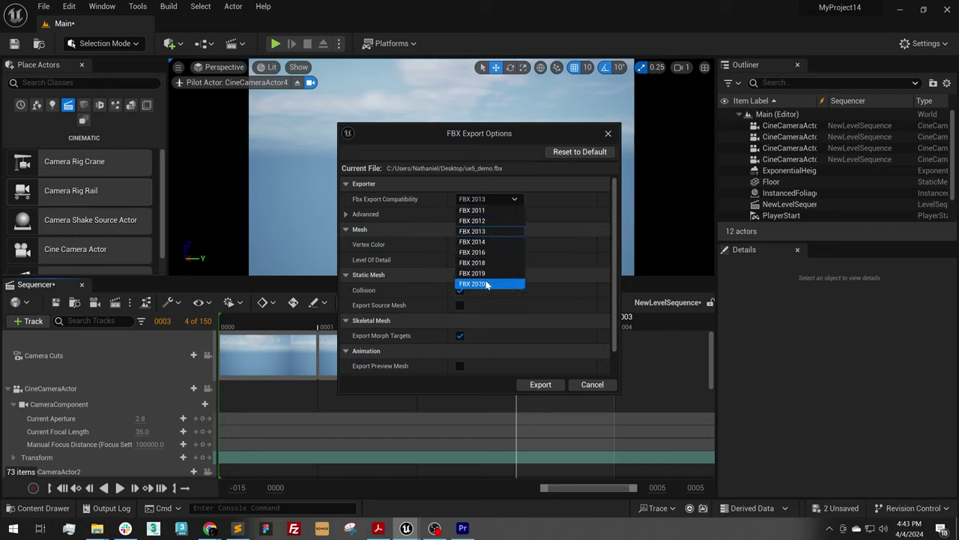
pyautogui.click(484, 283)
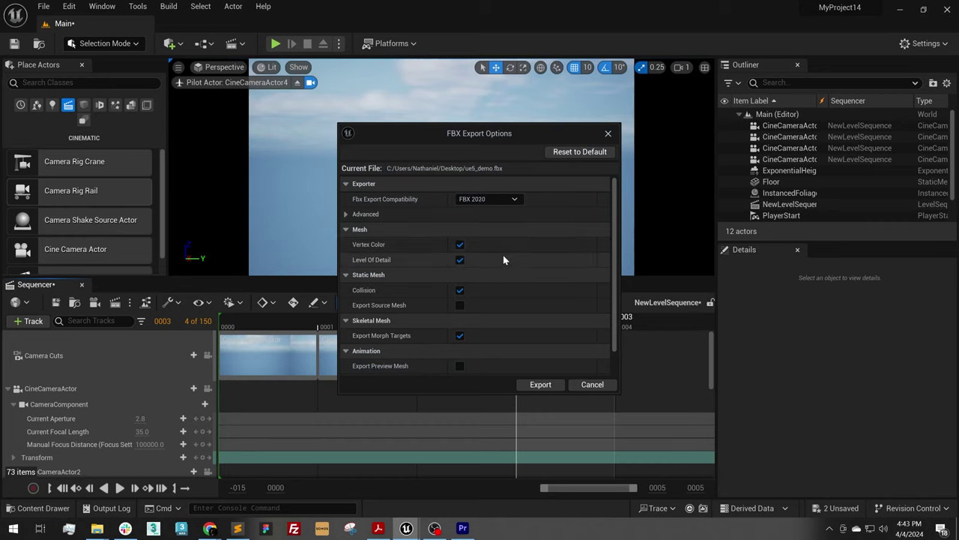
pyautogui.scroll(-1, 487, 261)
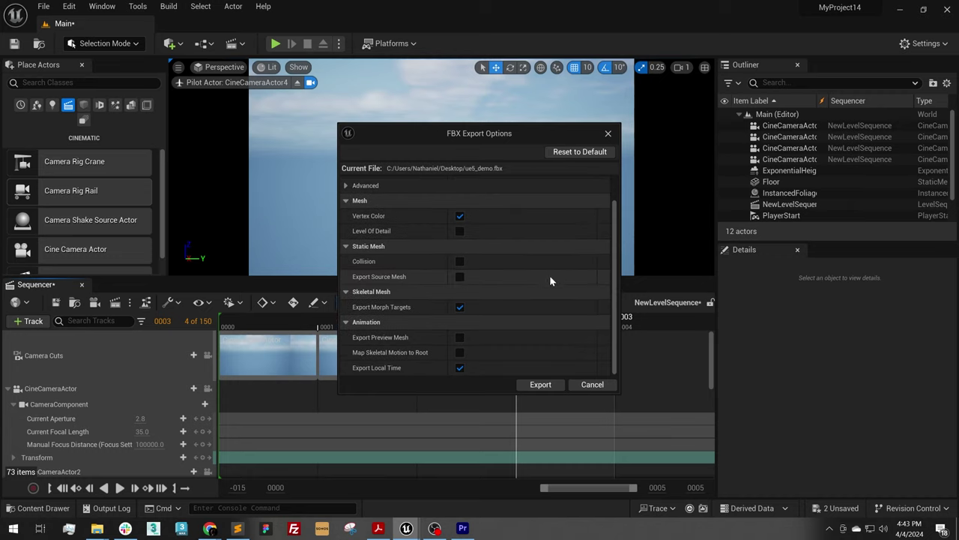
pyautogui.click(562, 383)
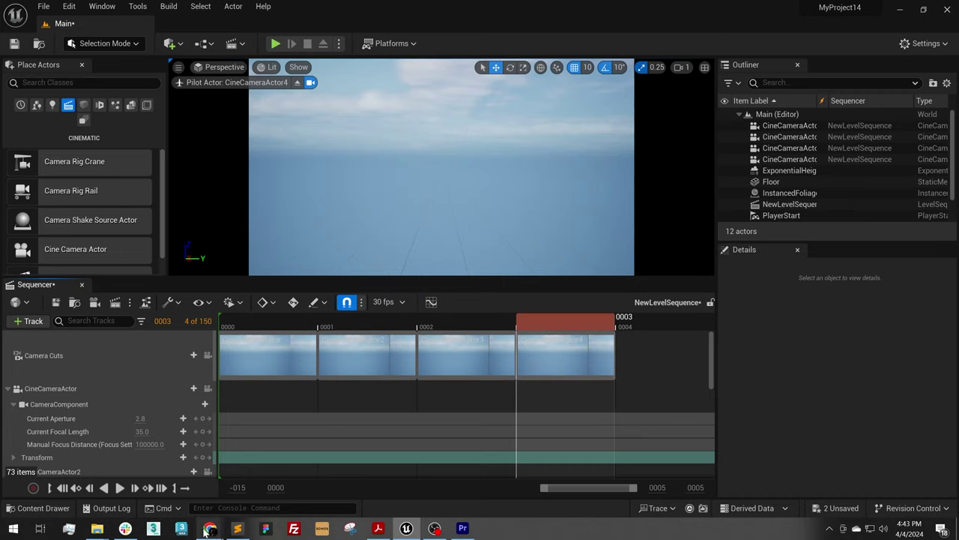
# Step: Switch back to Digital Spaces in the browser and upload ue5_demo.fbx from the Desktop as the scene's model
pyautogui.moveTo(210, 528)
pyautogui.click(678, 479)
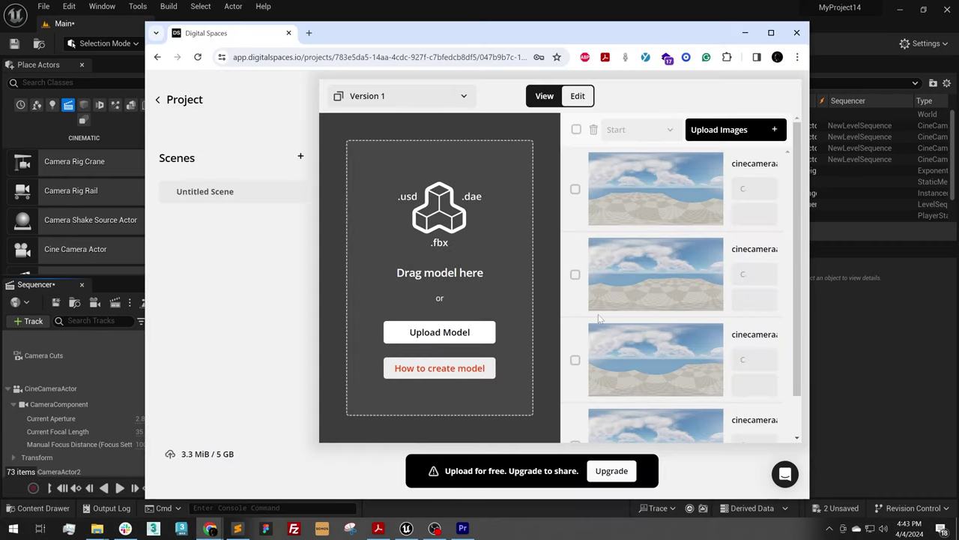
pyautogui.click(430, 342)
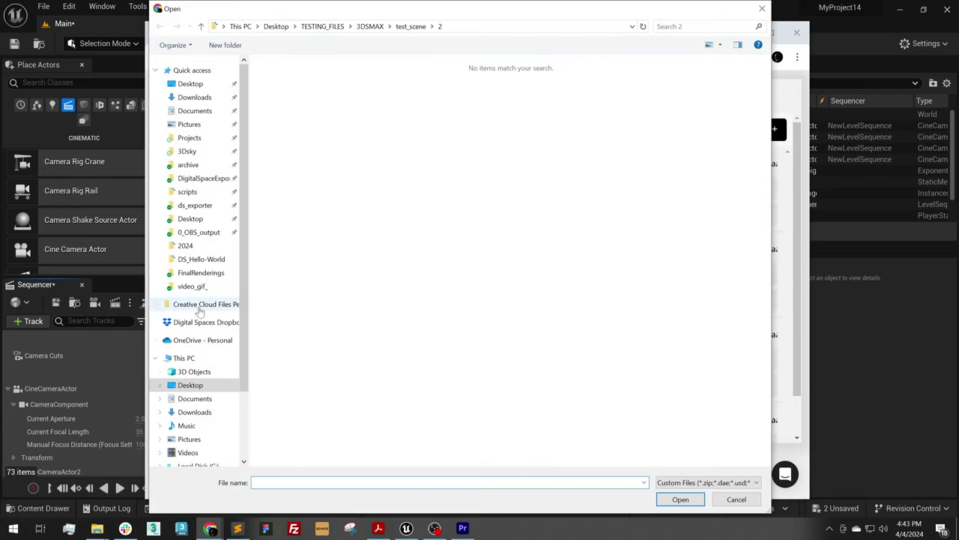
pyautogui.click(197, 384)
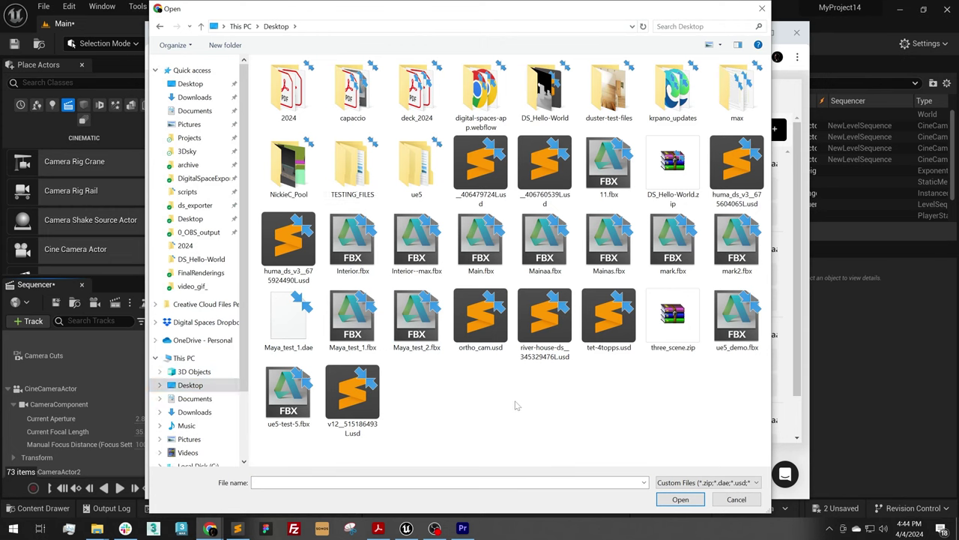
pyautogui.press('u')
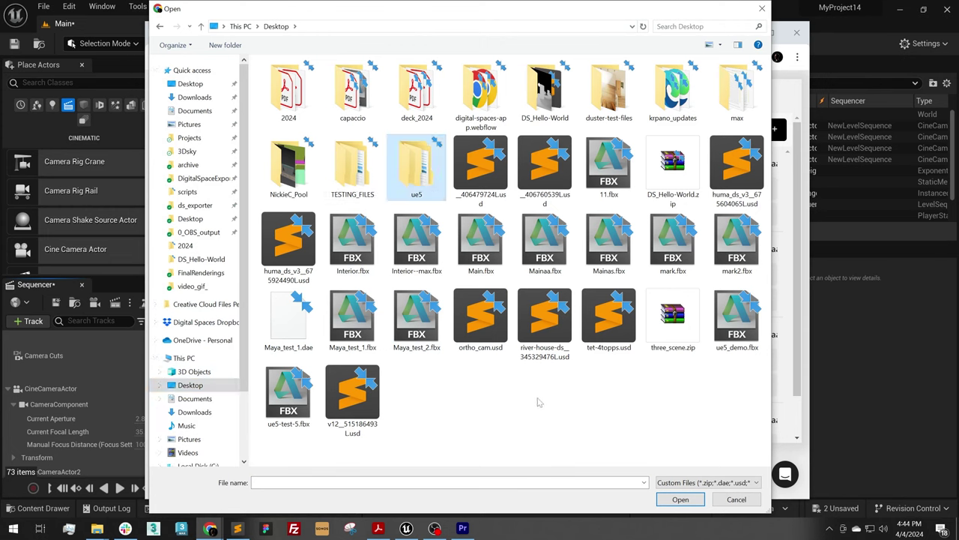
pyautogui.doubleClick(738, 316)
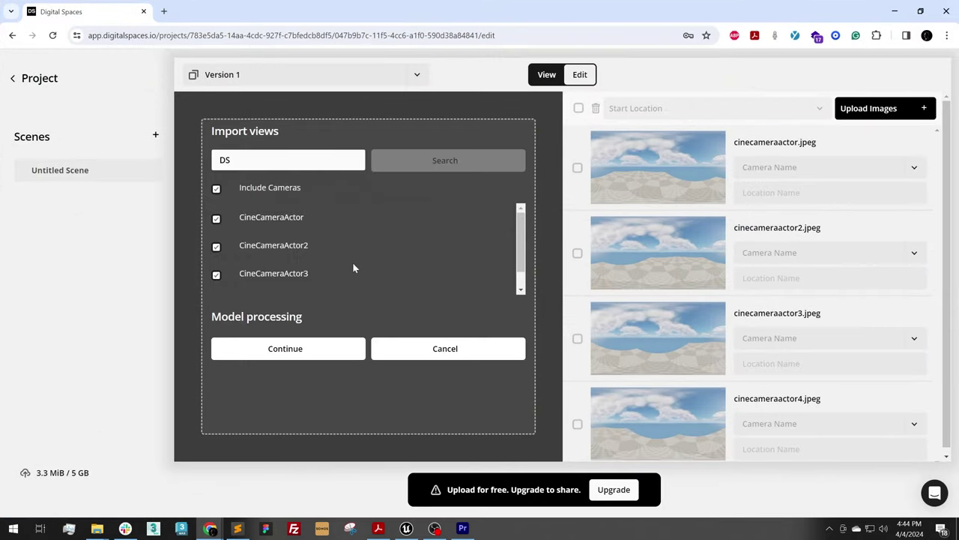
# Step: Review the cameras included in the view import and continue with the model processing
pyautogui.scroll(-2, 339, 264)
pyautogui.scroll(2, 339, 265)
pyautogui.scroll(-1, 339, 265)
pyautogui.scroll(2, 276, 272)
pyautogui.click(288, 349)
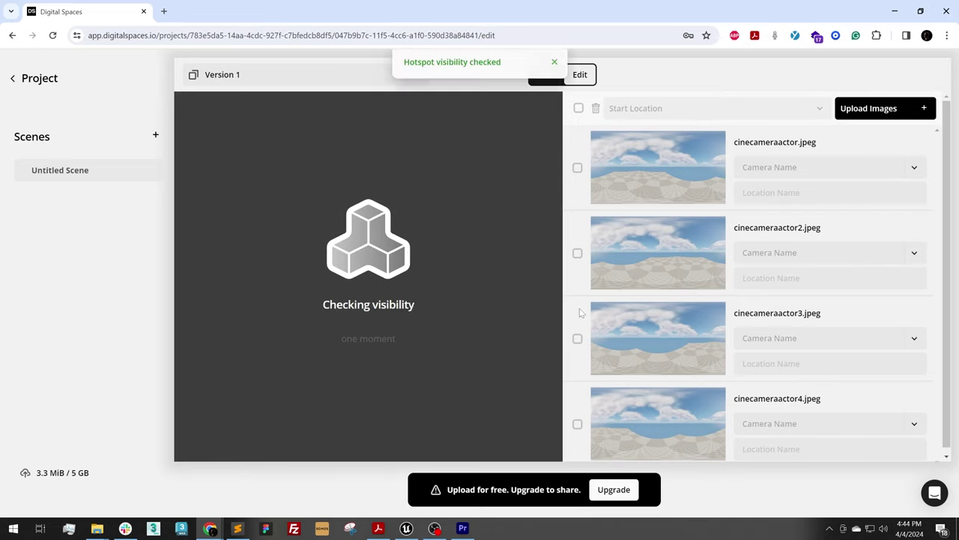
# Step: Assign camera CineCameraActor to cinecameraactor.jpeg and CineCameraActor2 to cinecameraactor2.jpeg
pyautogui.moveTo(733, 142); pyautogui.dragTo(823, 149)
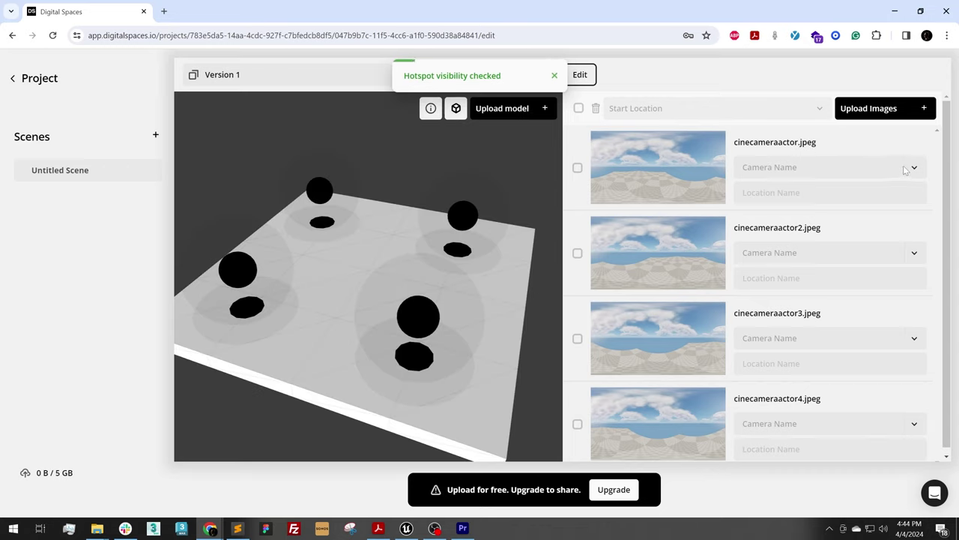
pyautogui.moveTo(512, 295); pyautogui.dragTo(480, 281)
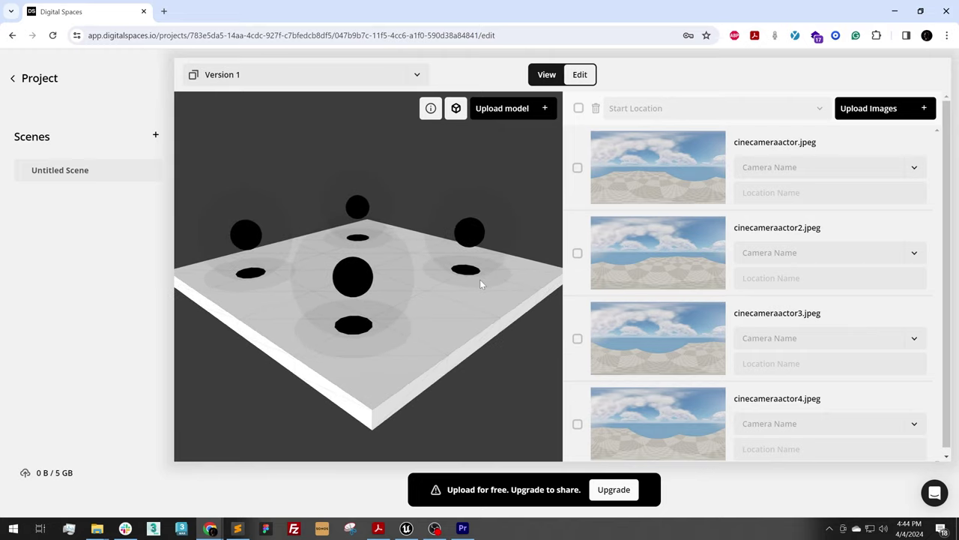
pyautogui.click(914, 170)
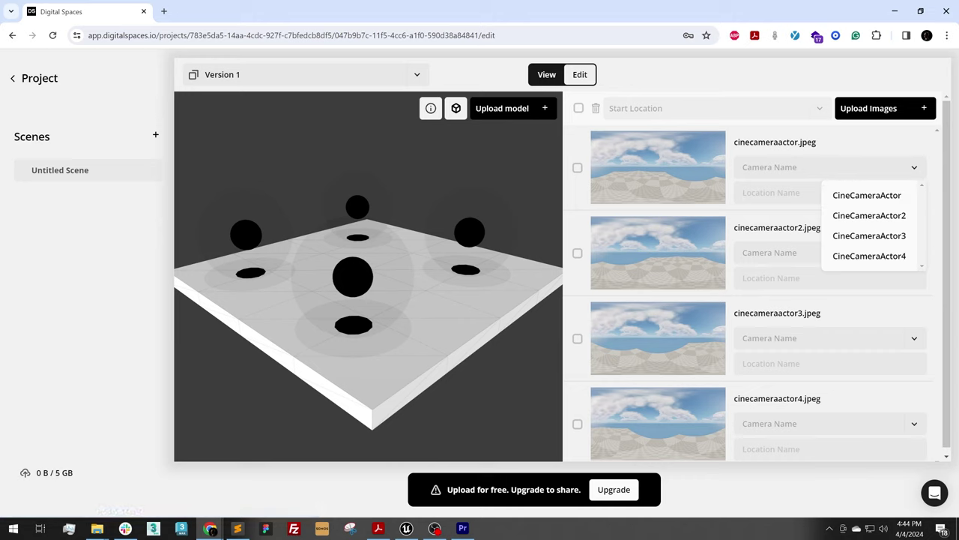
pyautogui.click(867, 195)
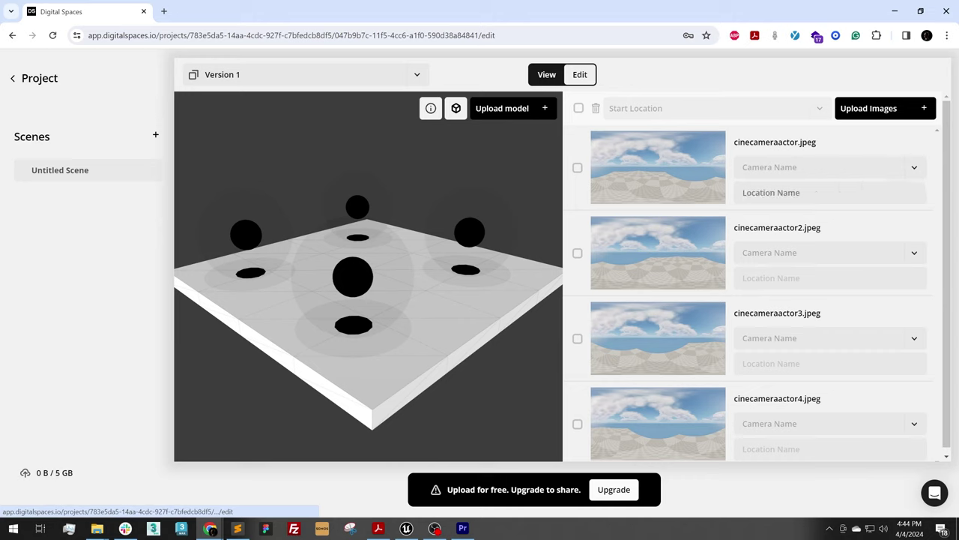
pyautogui.click(915, 254)
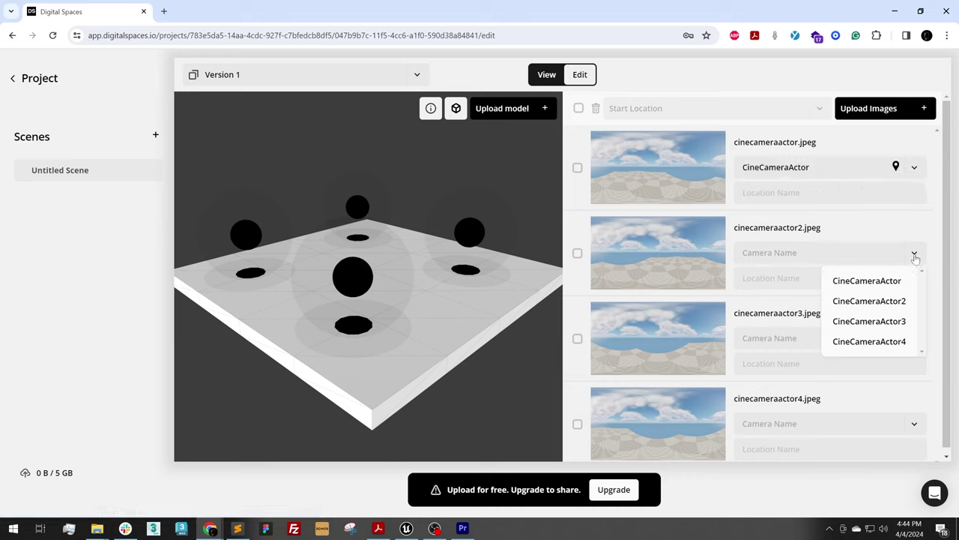
pyautogui.click(886, 302)
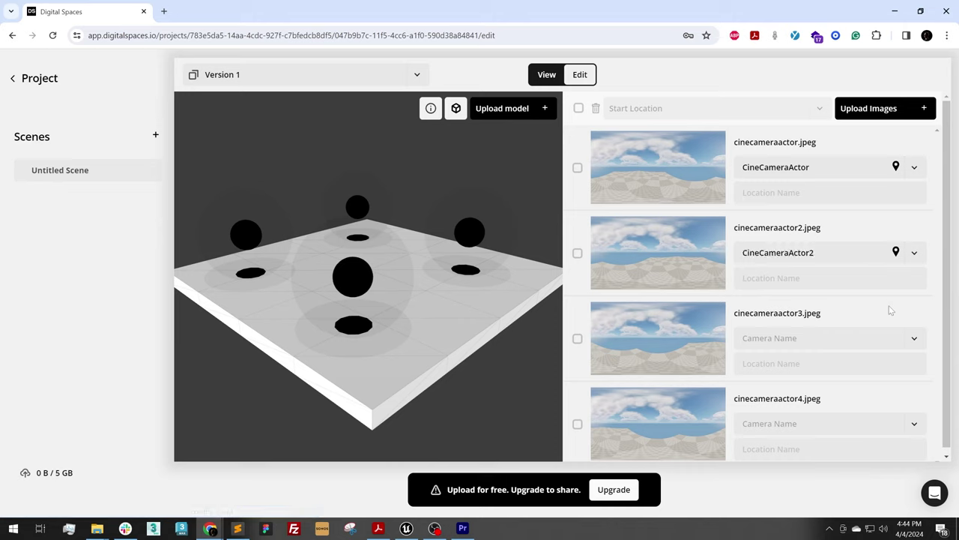
# Step: Assign camera CineCameraActor3 to cinecameraactor3.jpeg and CineCameraActor4 to cinecameraactor4.jpeg
pyautogui.moveTo(738, 313); pyautogui.dragTo(840, 314)
pyautogui.click(841, 315)
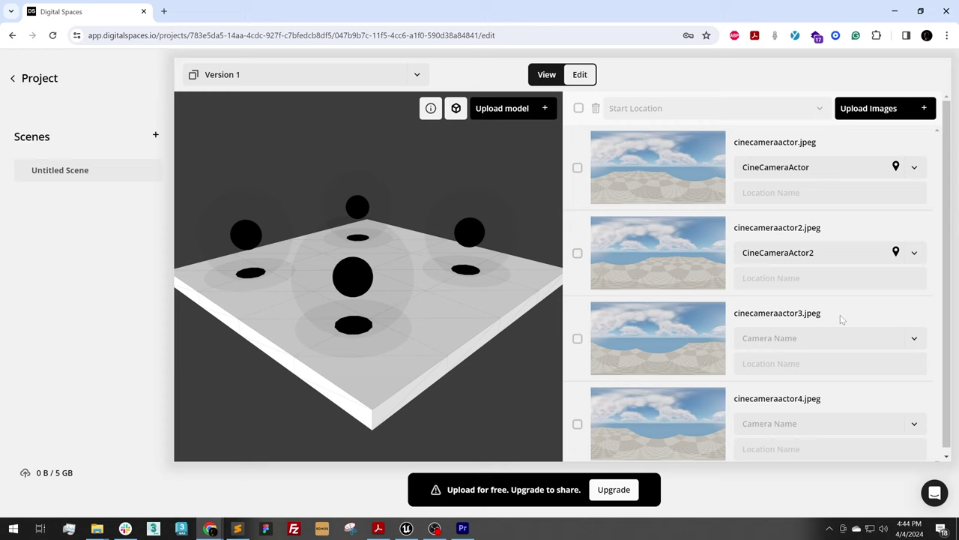
pyautogui.click(915, 337)
pyautogui.click(901, 400)
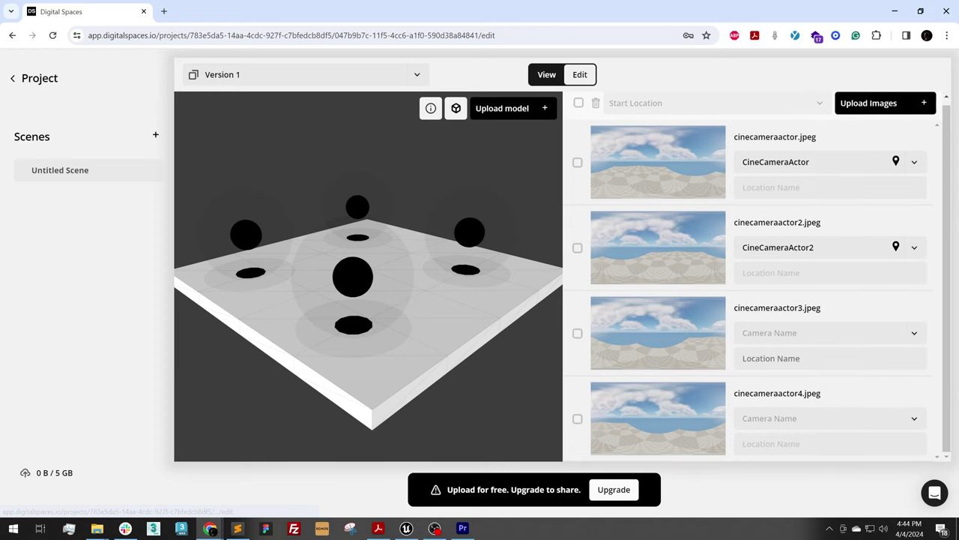
pyautogui.click(913, 422)
pyautogui.click(842, 392)
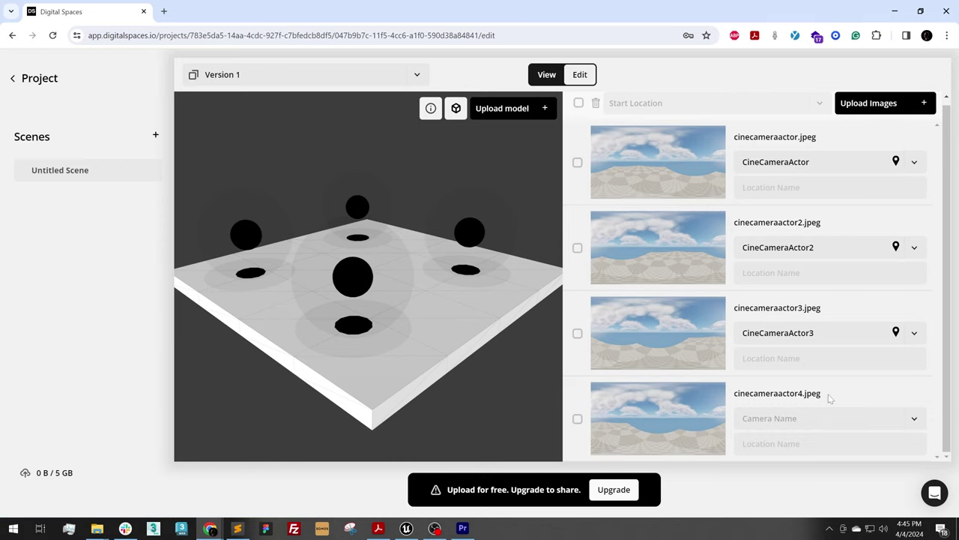
# Step: Switch the scene to view mode, rotate the panoramas clockwise to line up with the location markers, and save the alignment
pyautogui.click(542, 81)
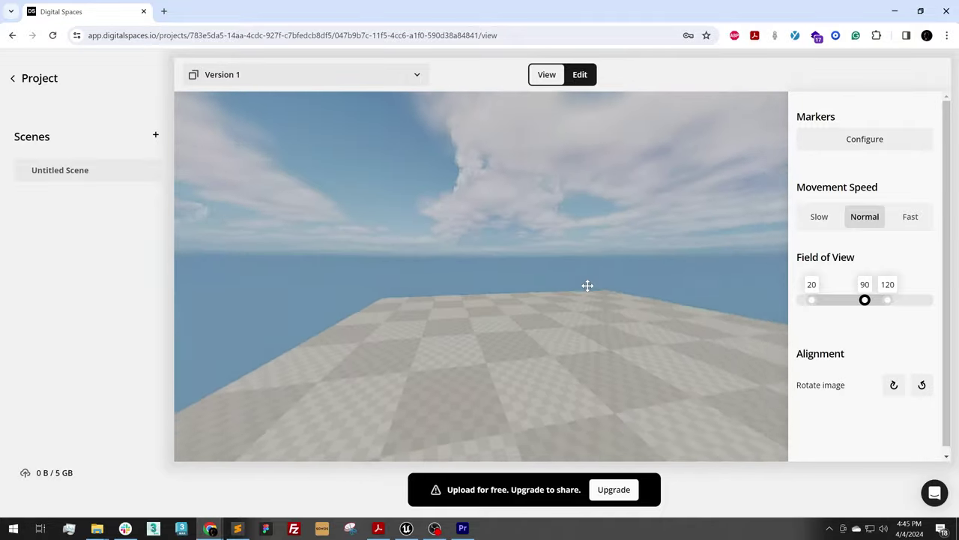
pyautogui.moveTo(588, 285); pyautogui.dragTo(388, 199)
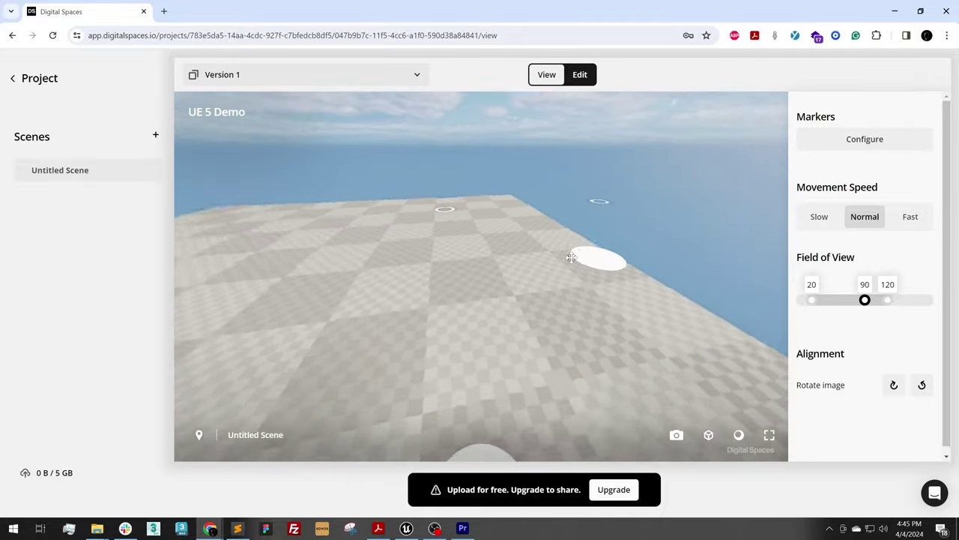
pyautogui.moveTo(574, 259); pyautogui.dragTo(446, 258)
pyautogui.moveTo(313, 226); pyautogui.dragTo(500, 240)
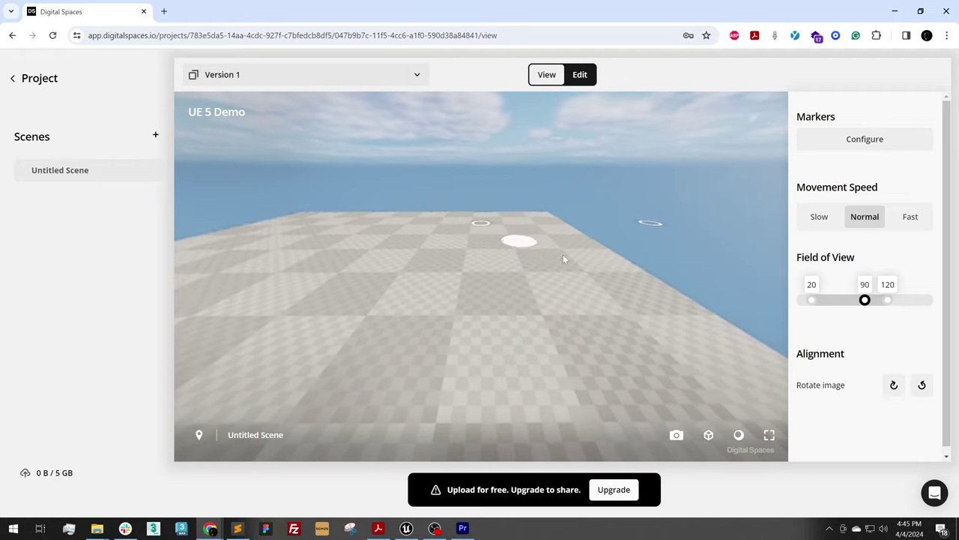
pyautogui.click(894, 387)
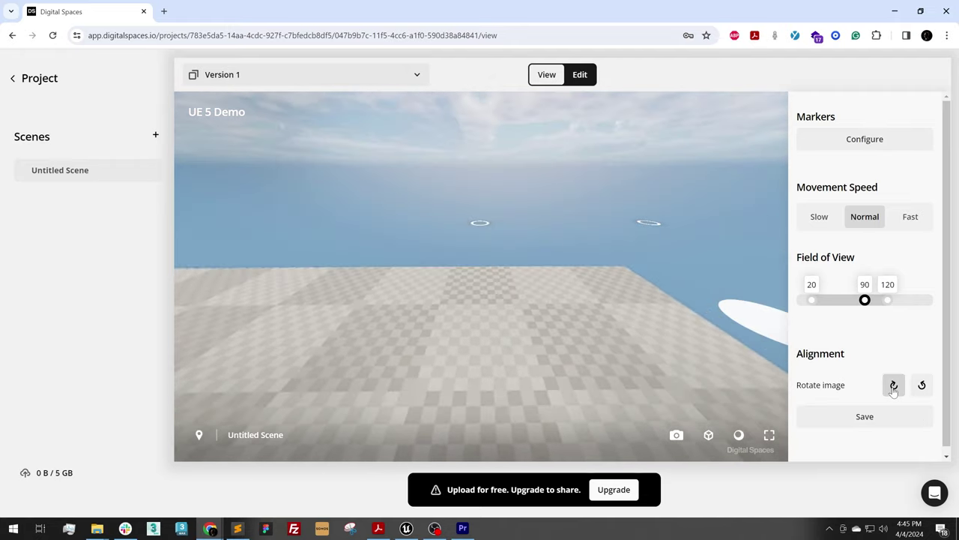
pyautogui.click(893, 388)
pyautogui.click(893, 389)
pyautogui.moveTo(609, 270); pyautogui.dragTo(520, 293)
pyautogui.click(865, 419)
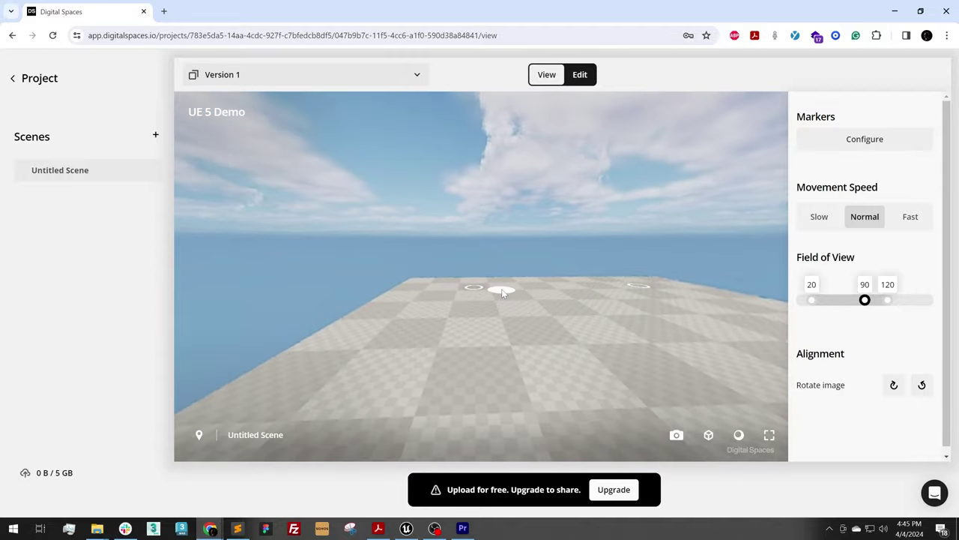
# Step: Move between the camera locations in the scene view to check the transitions and the corrected panorama alignment
pyautogui.click(502, 289)
pyautogui.moveTo(526, 287)
pyautogui.mouseDown()
pyautogui.moveTo(610, 225)
pyautogui.moveTo(482, 201)
pyautogui.moveTo(486, 272)
pyautogui.mouseUp()
pyautogui.click(638, 247)
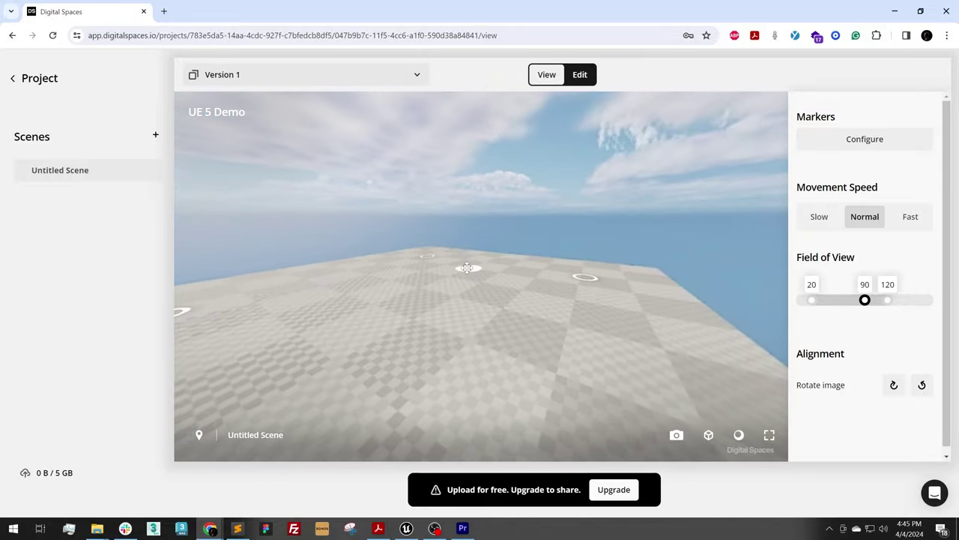
pyautogui.click(575, 279)
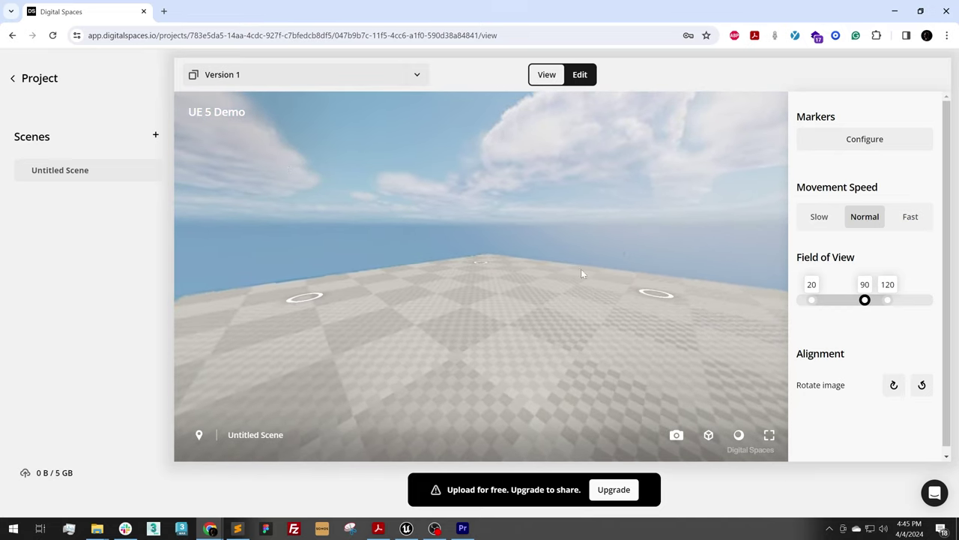
pyautogui.click(489, 272)
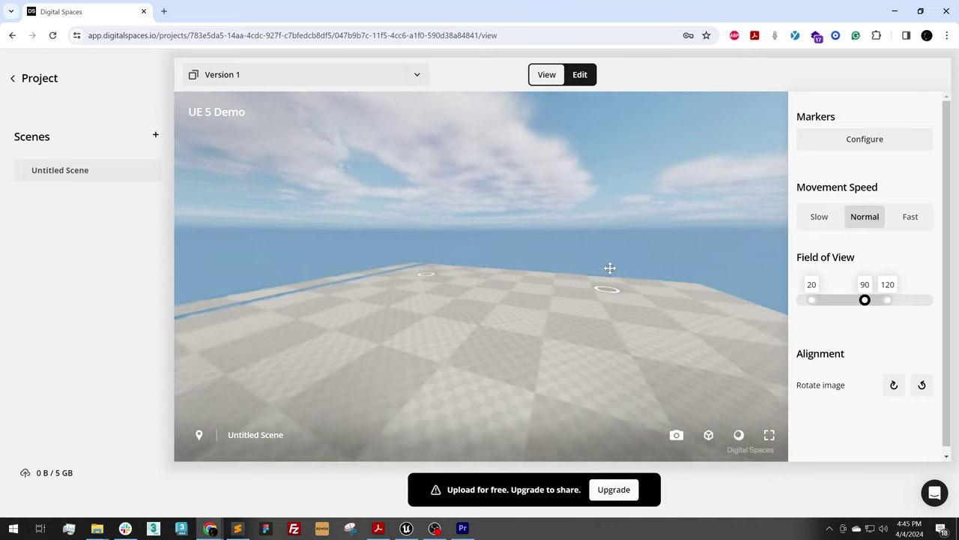
# Step: Return to the project overview, publish the UE 5 Demo project and open its share link in a new browser tab
pyautogui.click(39, 78)
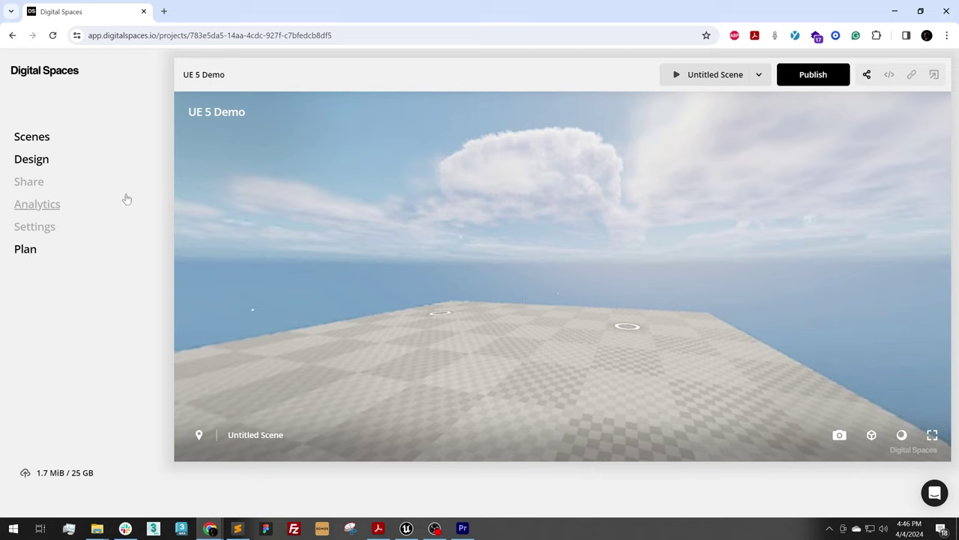
pyautogui.click(825, 81)
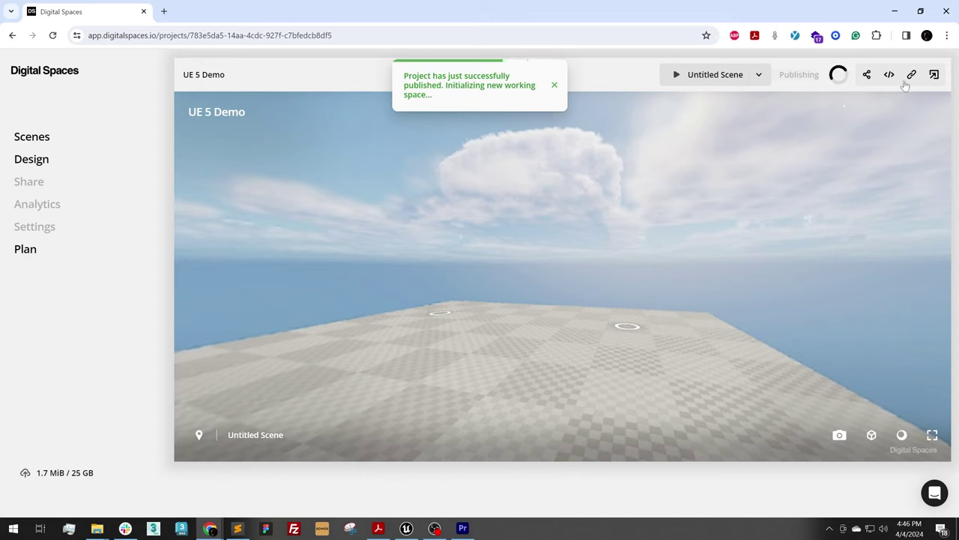
pyautogui.click(912, 75)
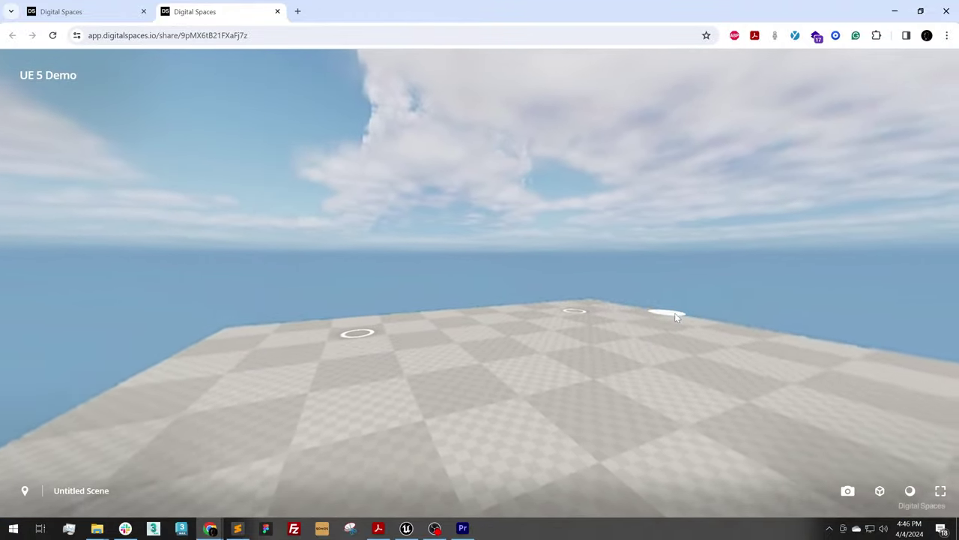
# Step: Explore the published UE 5 Demo tour by moving between its floor markers and looking around from each location
pyautogui.click(674, 317)
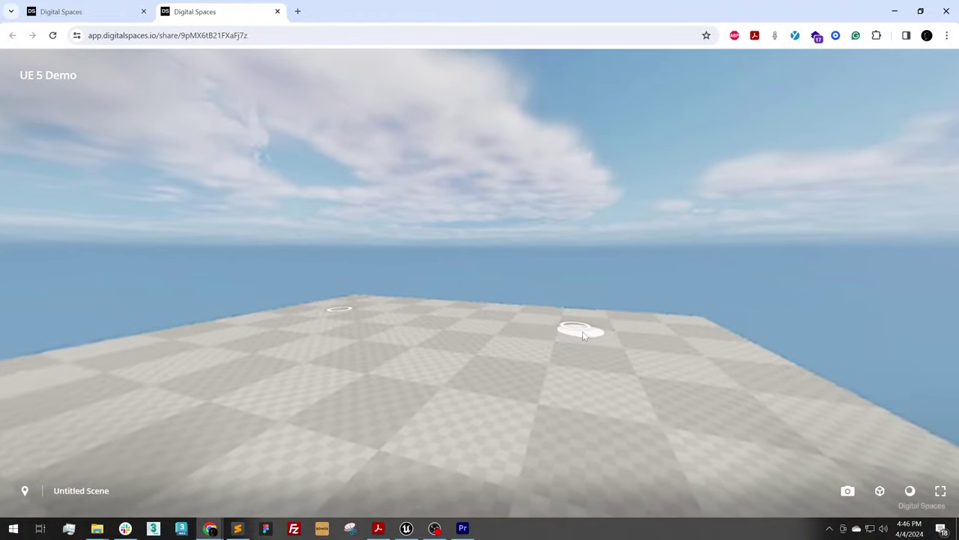
pyautogui.click(580, 328)
pyautogui.moveTo(405, 296); pyautogui.dragTo(741, 313)
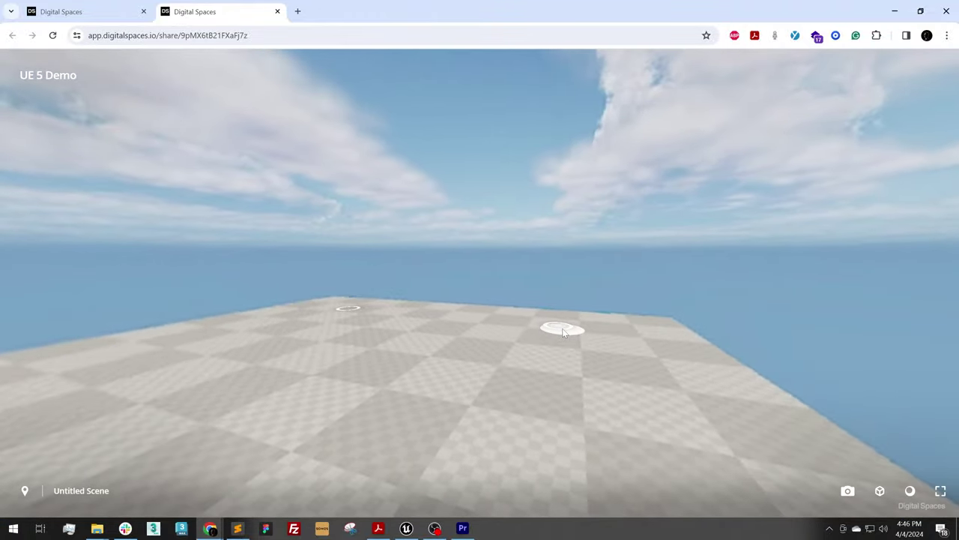
pyautogui.click(561, 327)
pyautogui.moveTo(495, 275); pyautogui.dragTo(753, 310)
pyautogui.moveTo(563, 328); pyautogui.dragTo(621, 343)
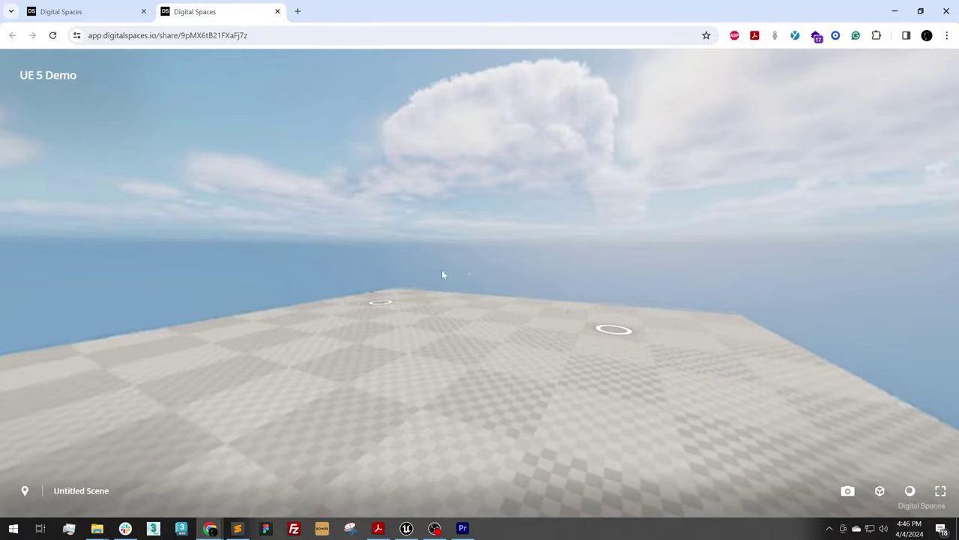
pyautogui.moveTo(425, 272); pyautogui.dragTo(795, 268)
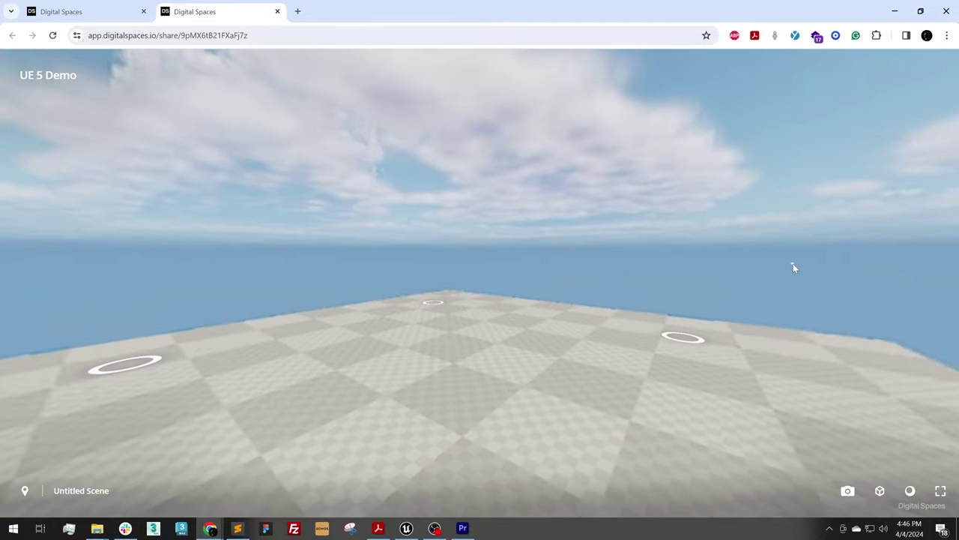